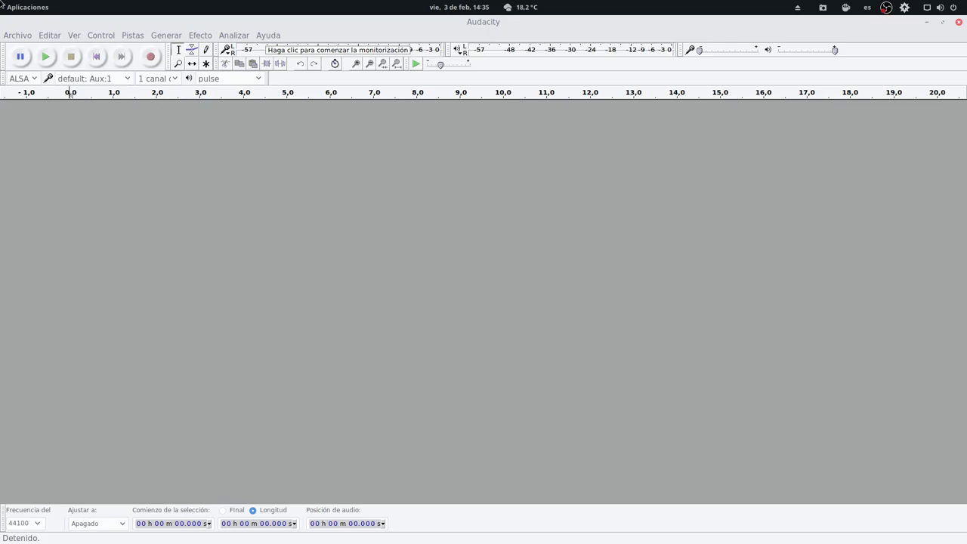
# - Switch to Chrome and review the Audacity keyboard shortcut reference from the File Menu table through the Transport Menu table
pyautogui.moveTo(1, 2)
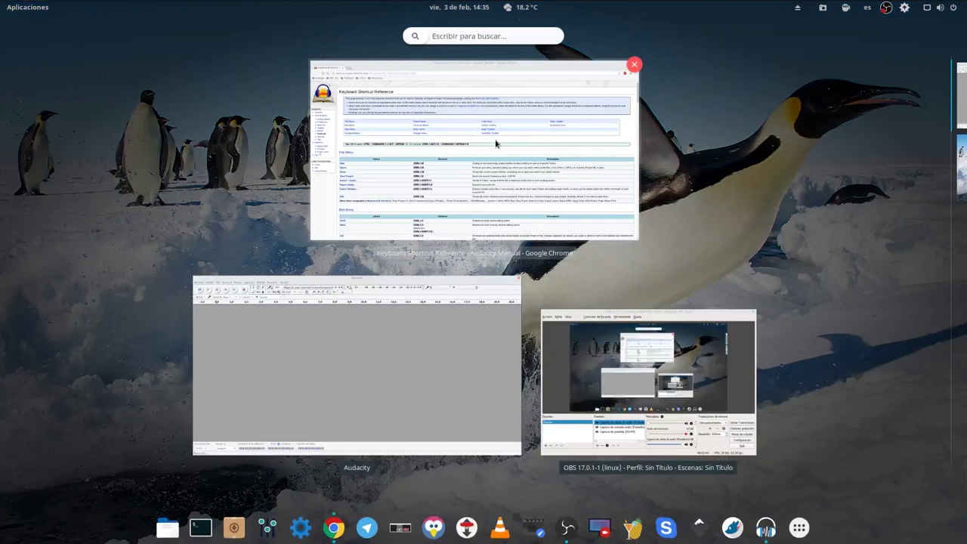
pyautogui.click(495, 144)
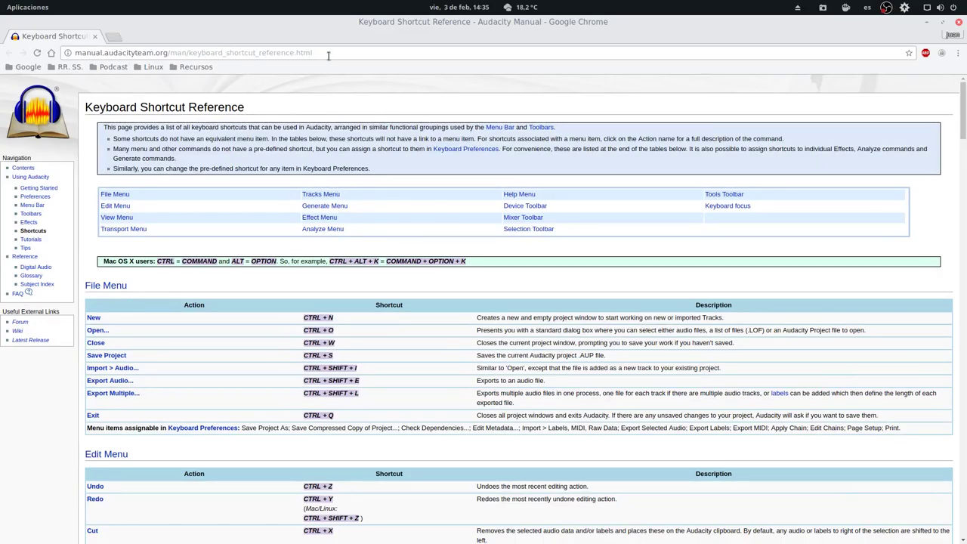
pyautogui.scroll(-3, 435, 314)
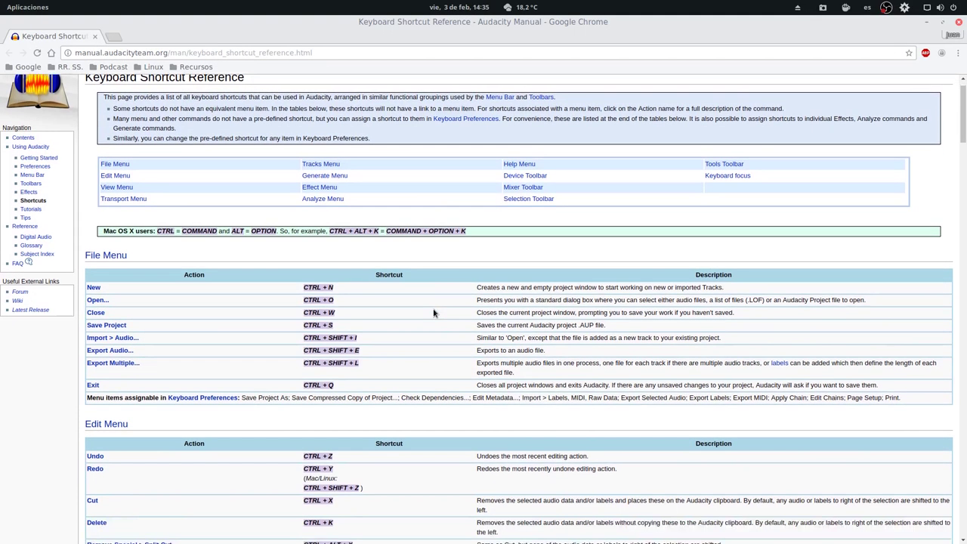
pyautogui.scroll(-2, 433, 313)
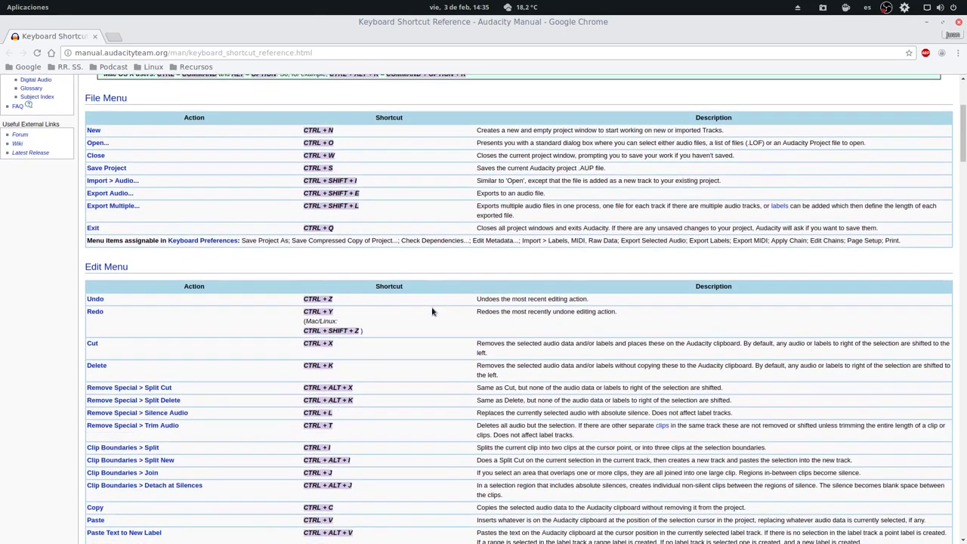
pyautogui.scroll(-5, 432, 311)
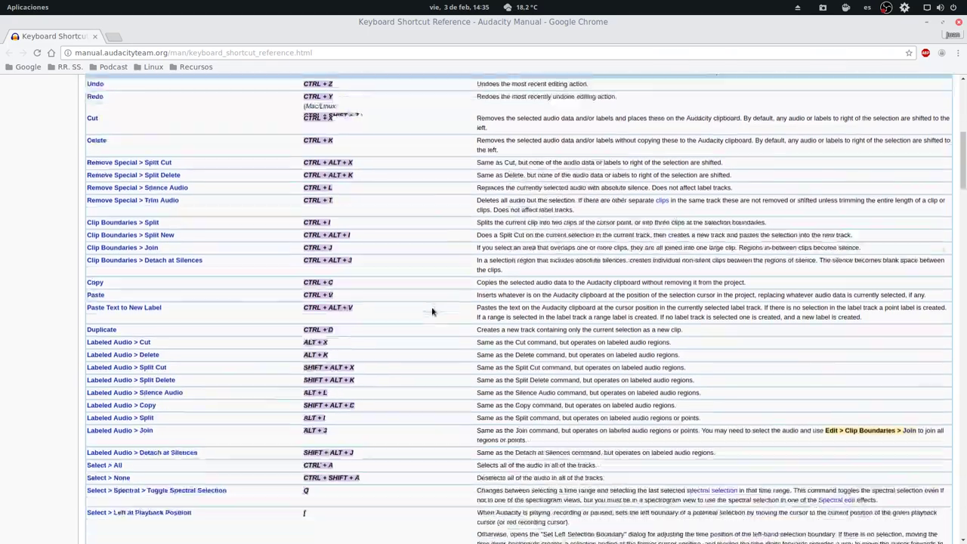
pyautogui.scroll(-4, 432, 311)
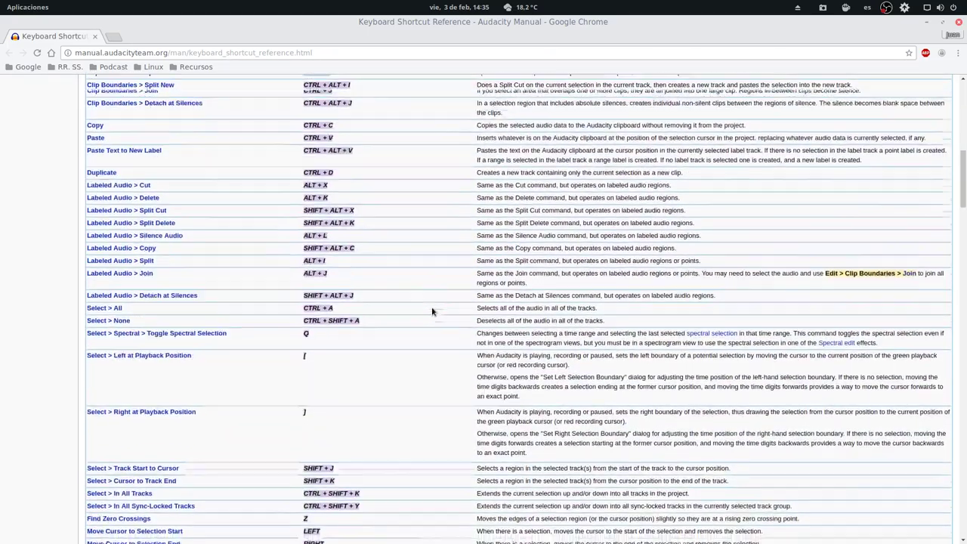
pyautogui.scroll(-5, 432, 312)
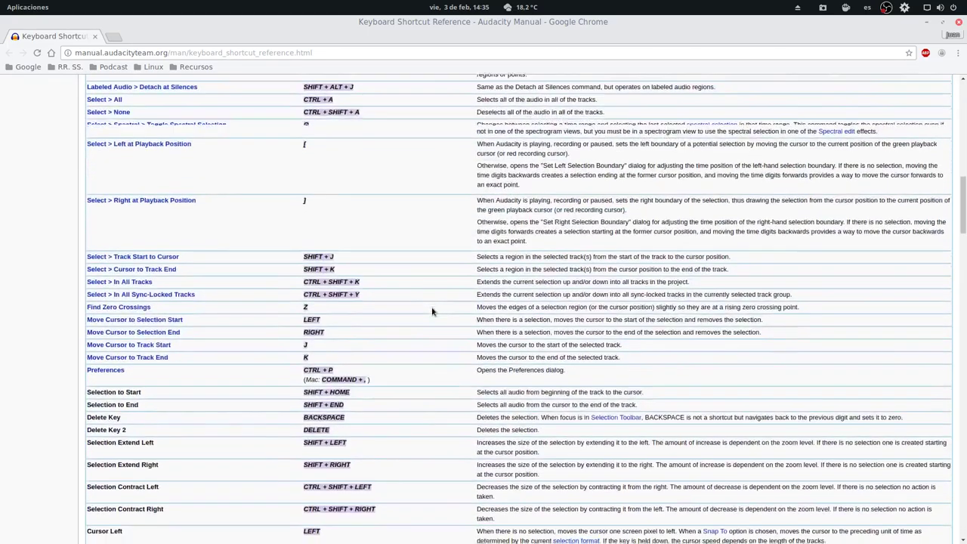
pyautogui.scroll(-6, 432, 311)
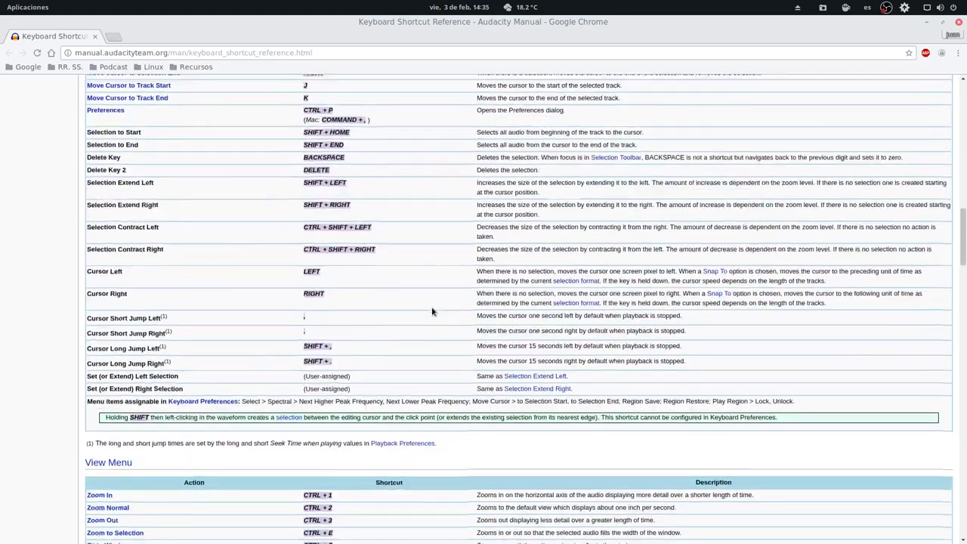
pyautogui.scroll(-5, 432, 311)
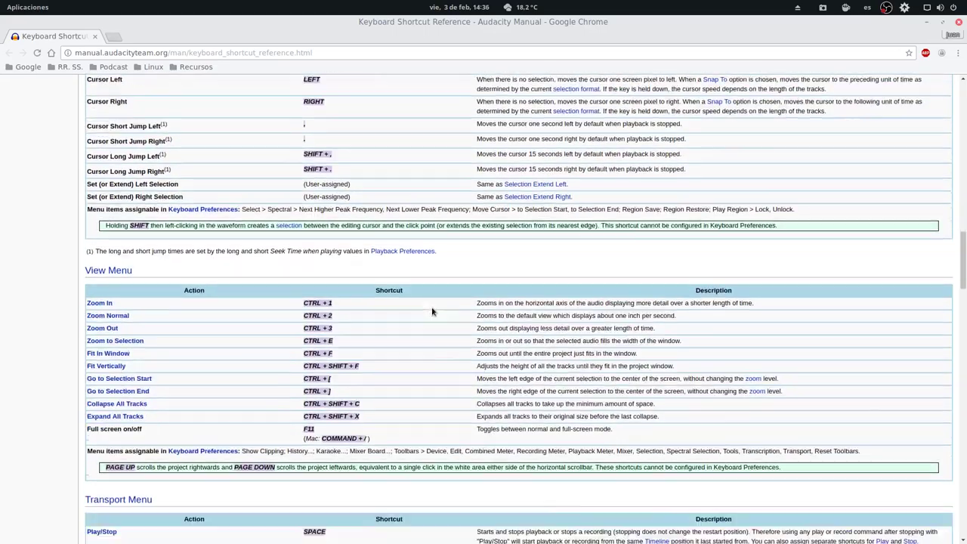
pyautogui.scroll(-3, 432, 312)
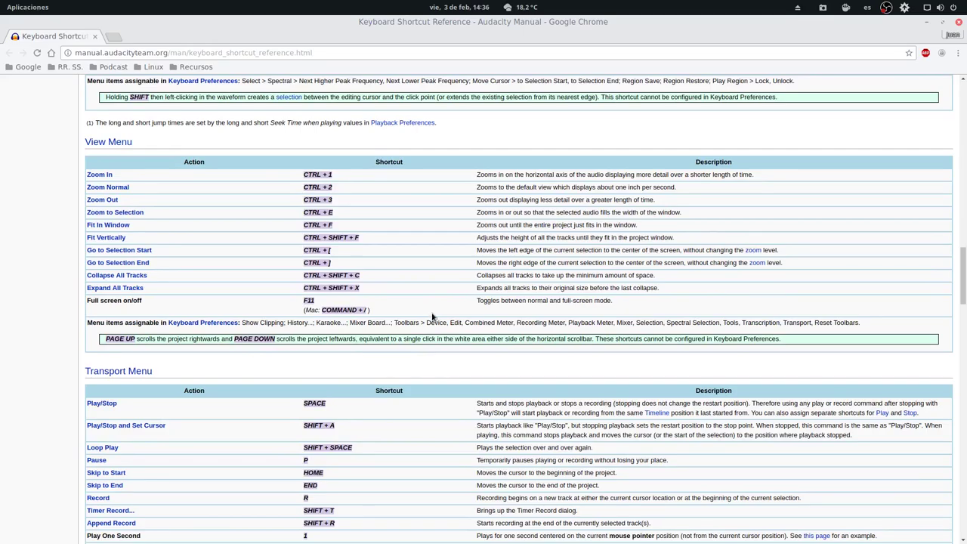
# - Switch back to Audacity and record a mono voice track about 19 seconds long
pyautogui.press('super')
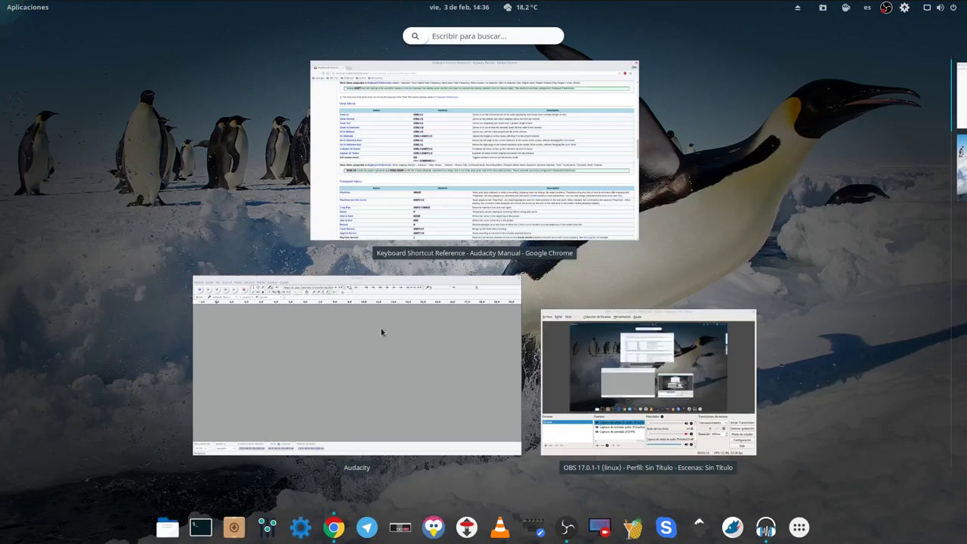
pyautogui.click(404, 349)
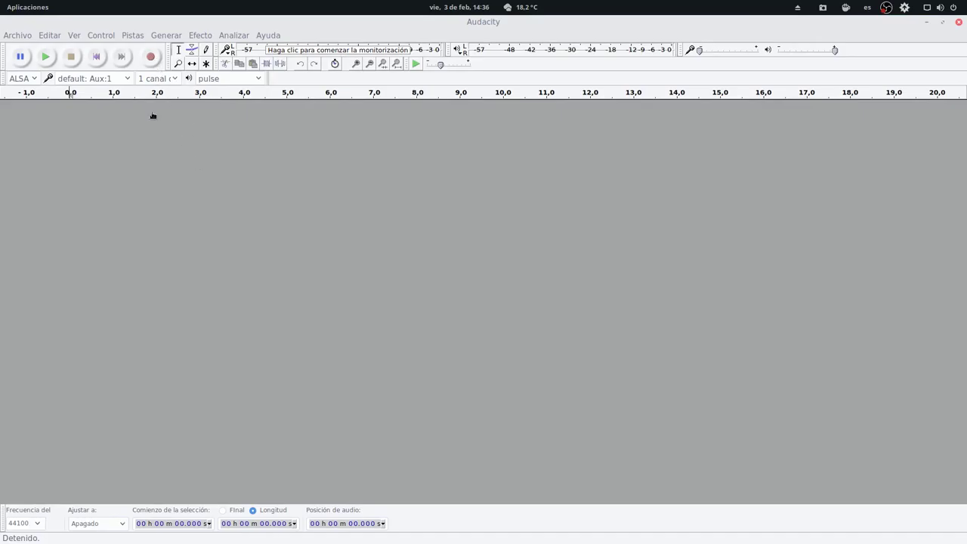
pyautogui.click(151, 57)
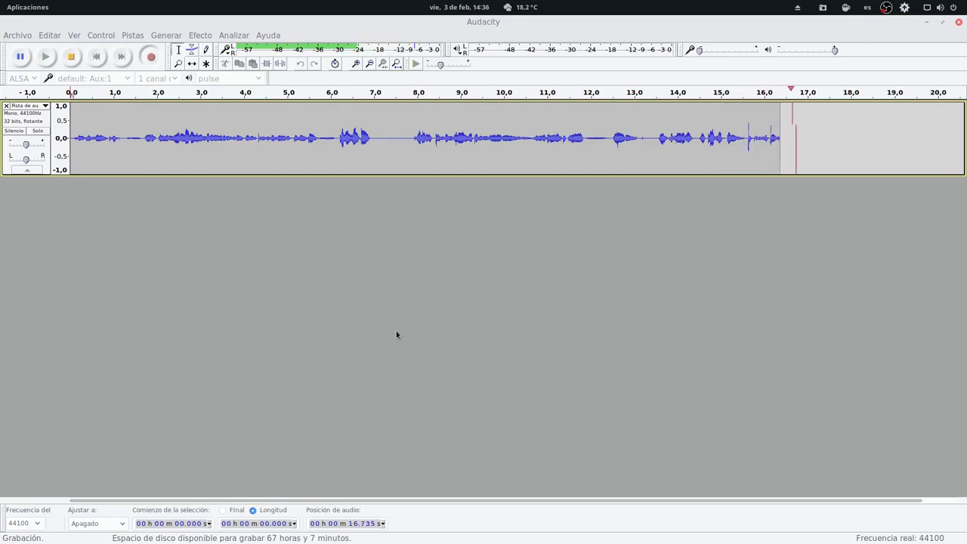
pyautogui.click(71, 58)
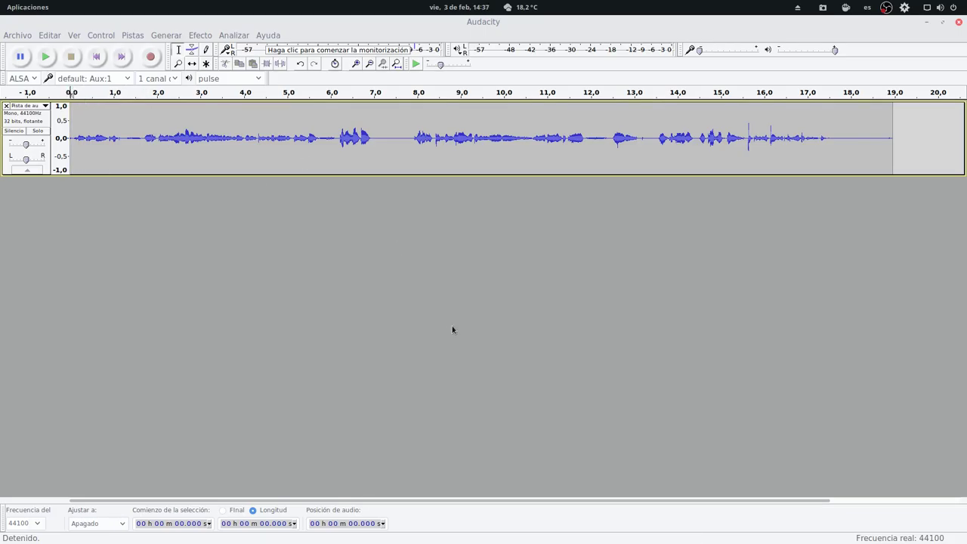
# - Play and stop the recorded track from its start, and replay it while pausing and resuming several times before stopping playback
pyautogui.press('space')
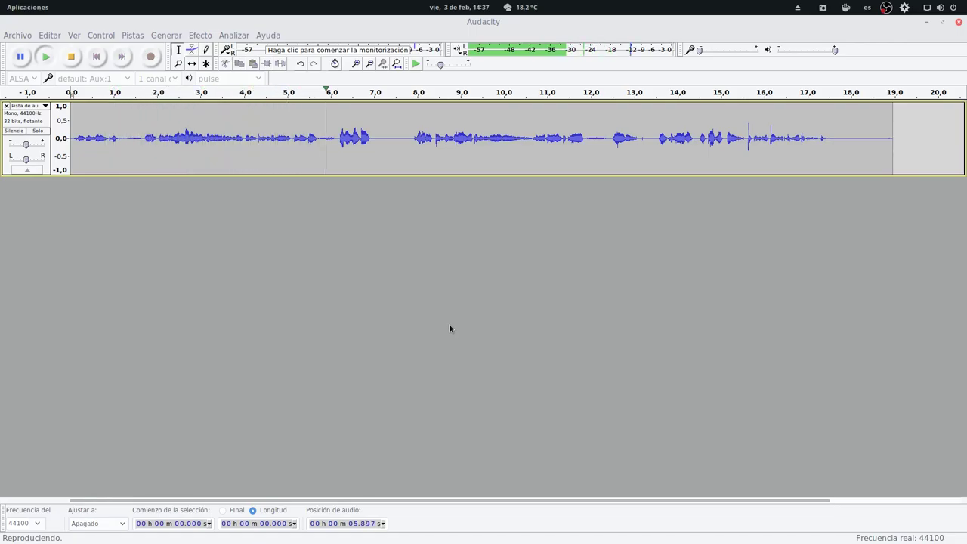
pyautogui.press('space')
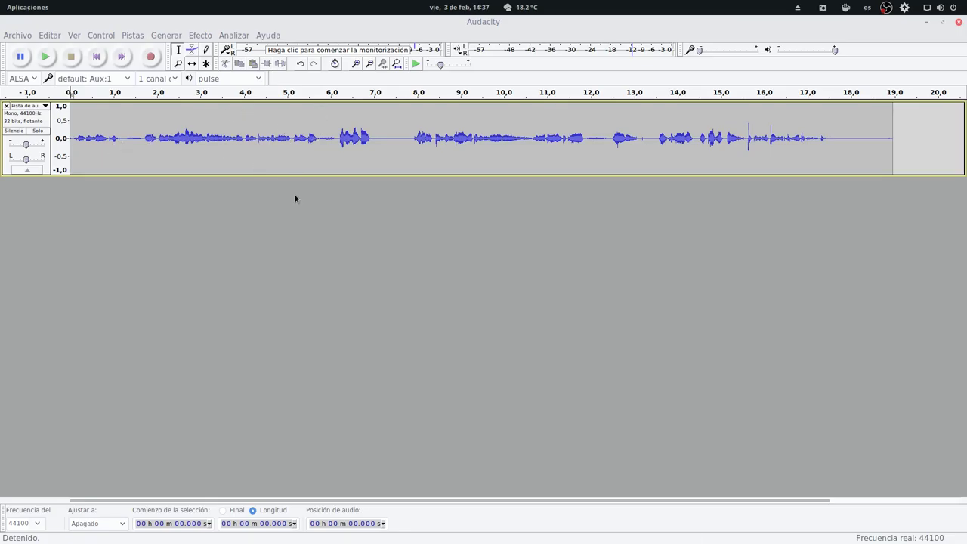
pyautogui.press('space')
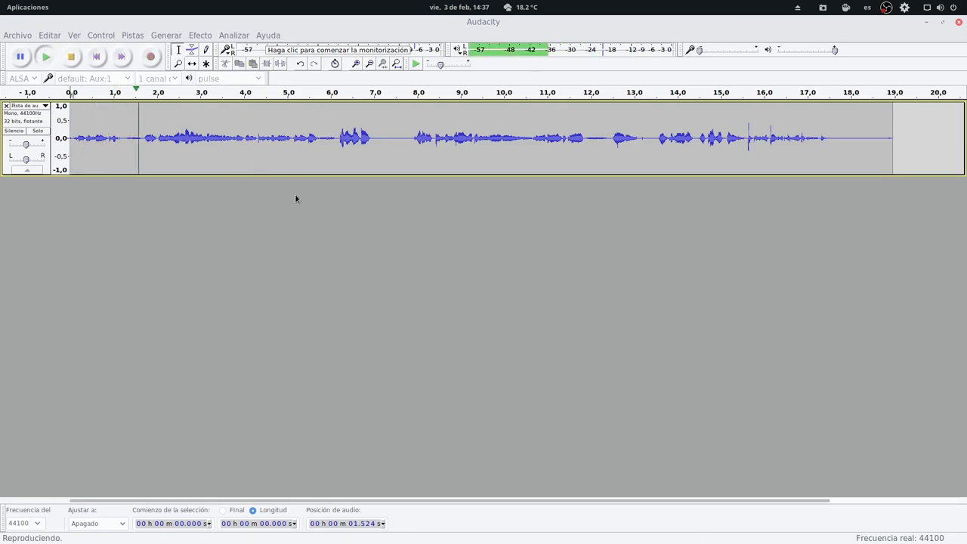
pyautogui.press('p')
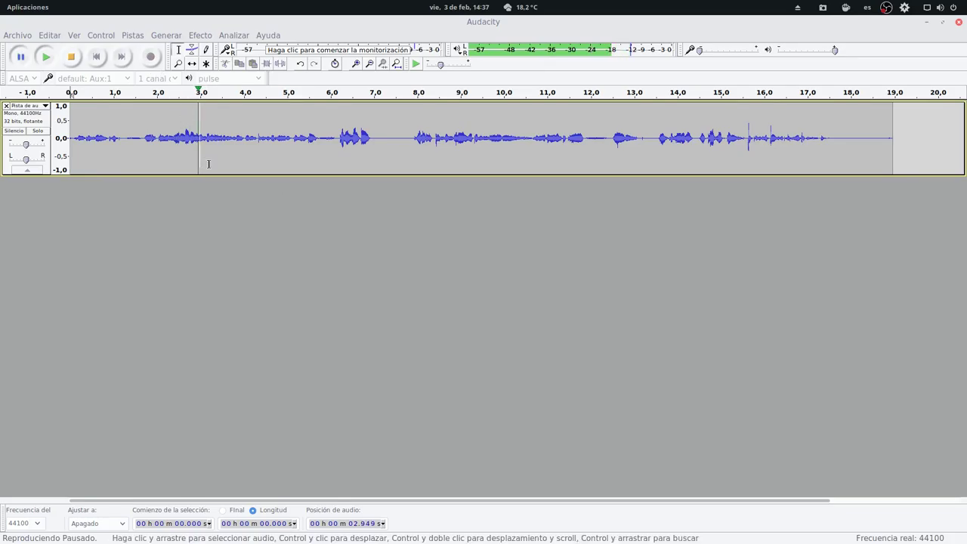
pyautogui.press('p')
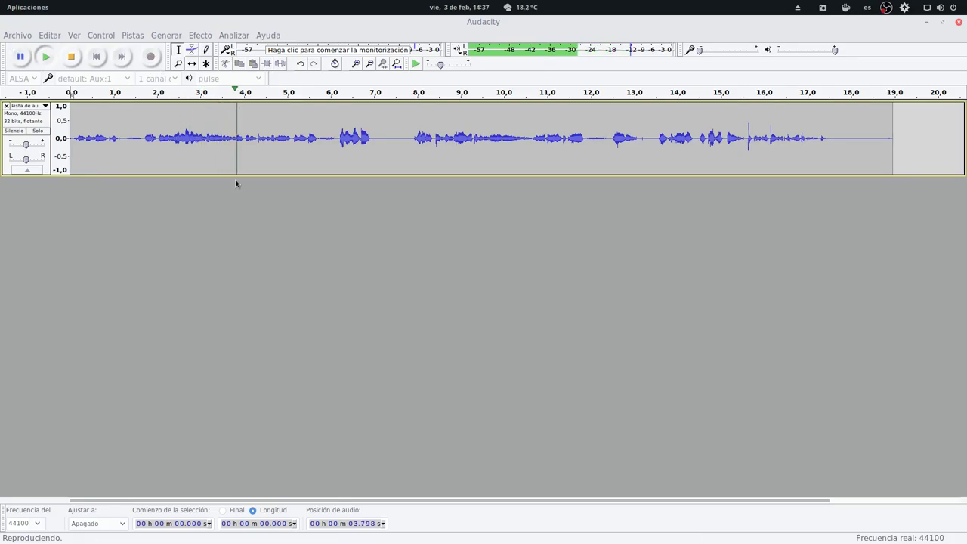
pyautogui.press('p')
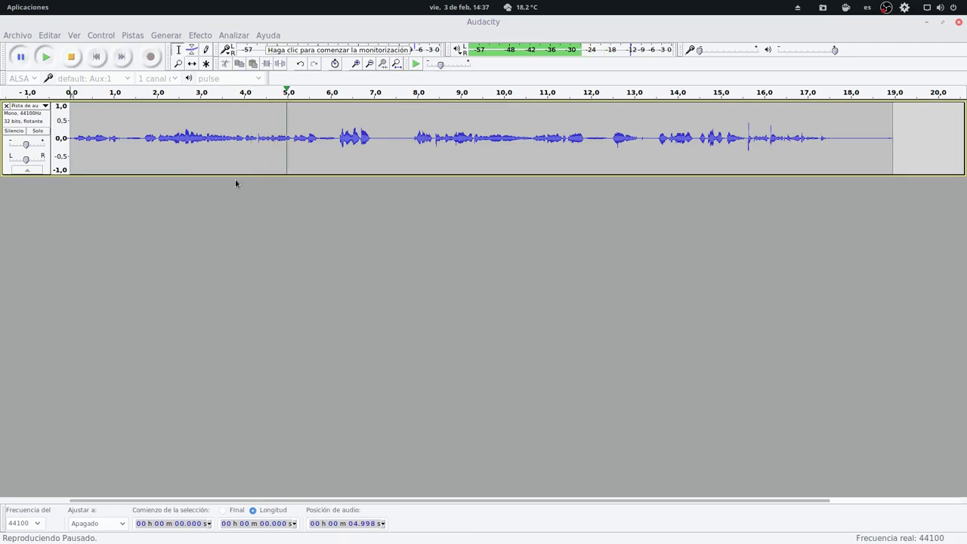
pyautogui.press('p')
pyautogui.press('p')
pyautogui.press('space')
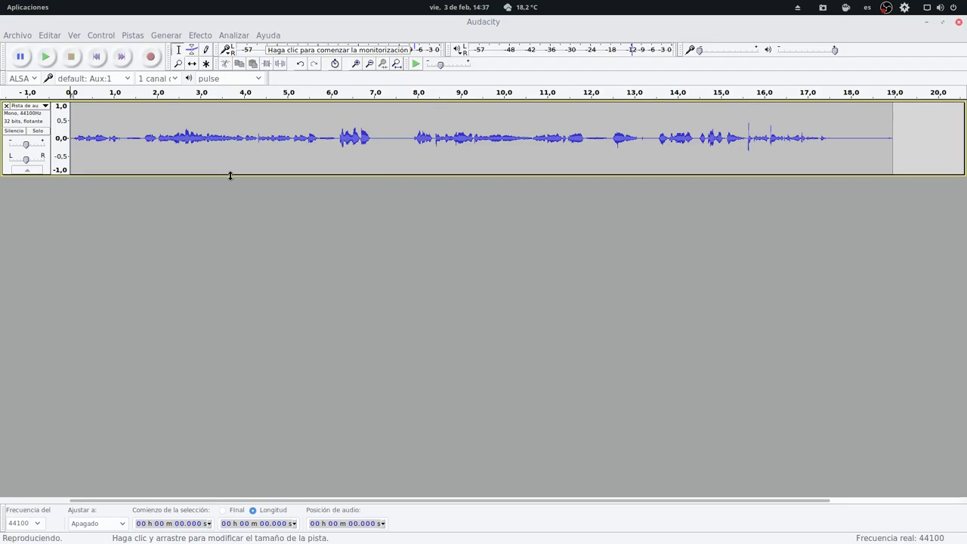
pyautogui.press('space')
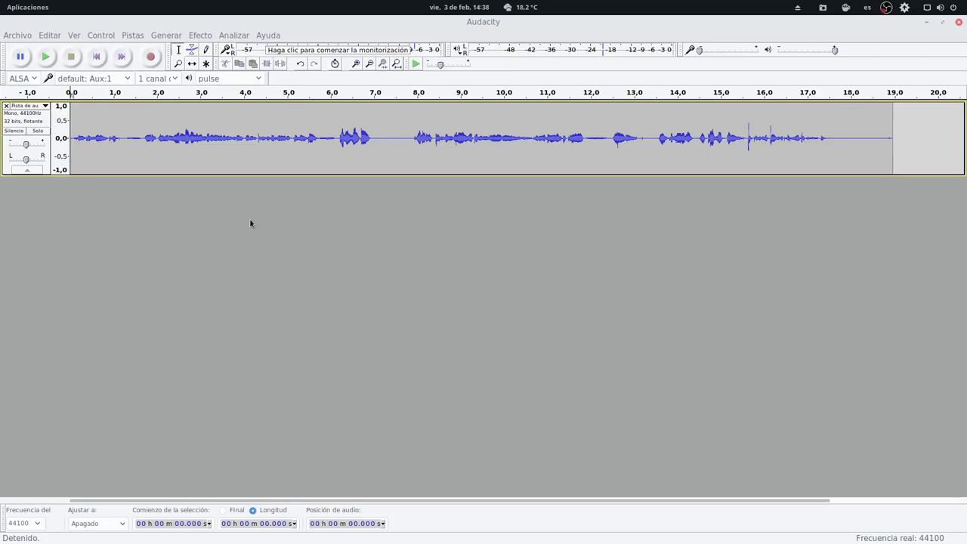
# - Move the cursor to the end of the track, return it to the beginning, and play the recording briefly from there
pyautogui.press('End')
pyautogui.click(879, 91)
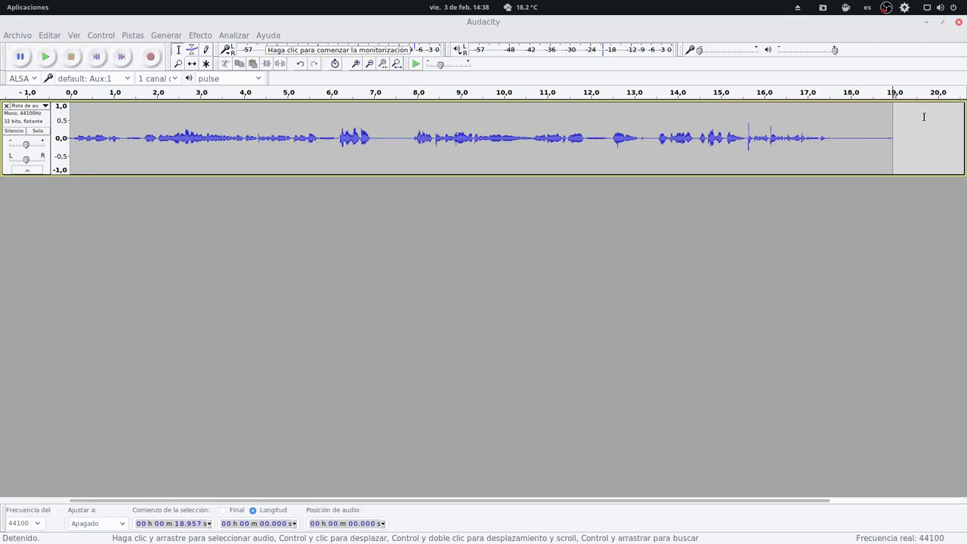
pyautogui.press('Home')
pyautogui.press('space')
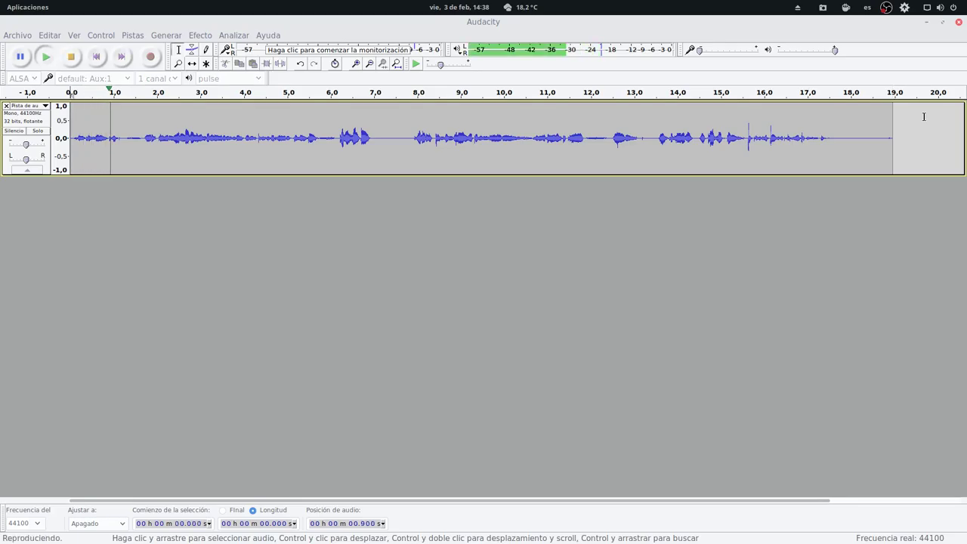
pyautogui.press('space')
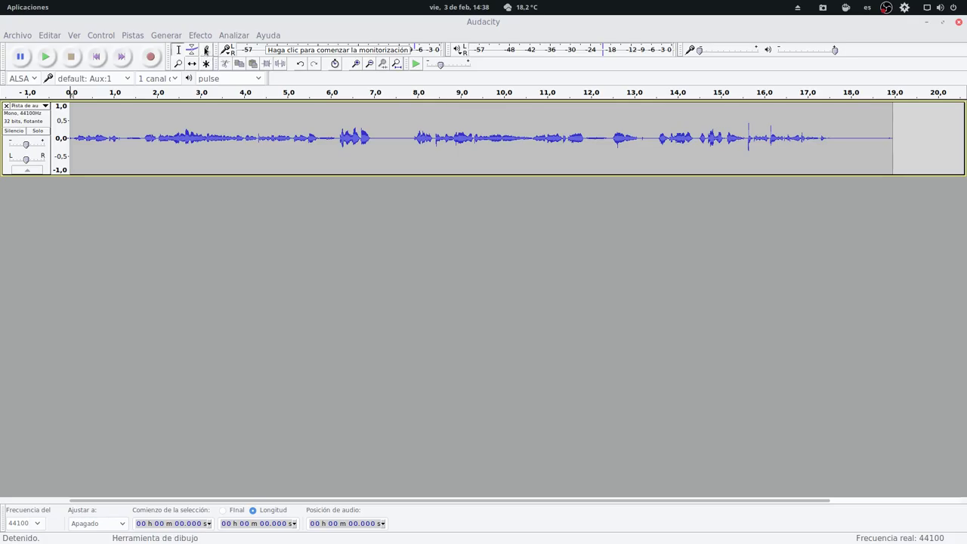
# - Lower the track's volume with the Envelope tool to about 0.7 until 4.7 s, fading to about 0.2 from 5.6 s, and reactivate the Selection tool
pyautogui.click(206, 50)
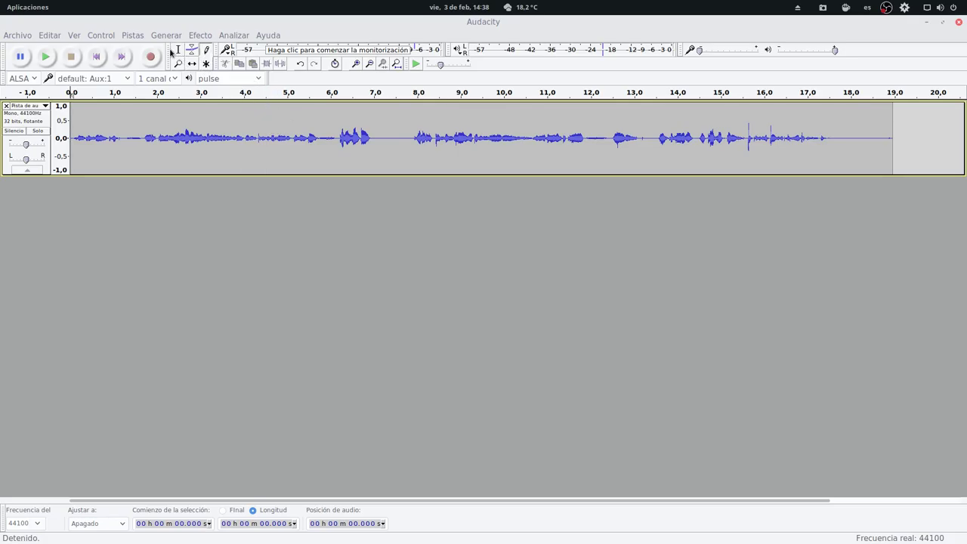
pyautogui.press('F1')
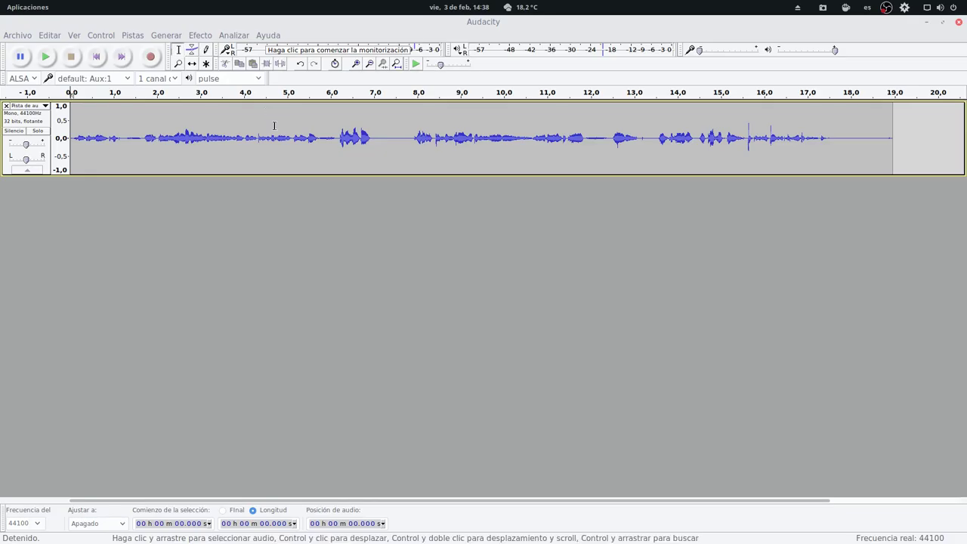
pyautogui.press('F2')
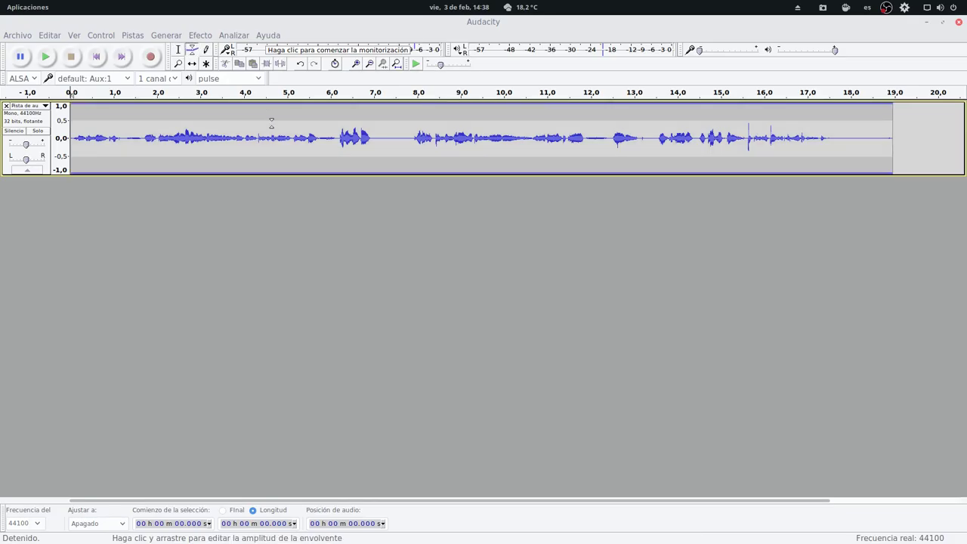
pyautogui.moveTo(274, 108); pyautogui.dragTo(312, 130)
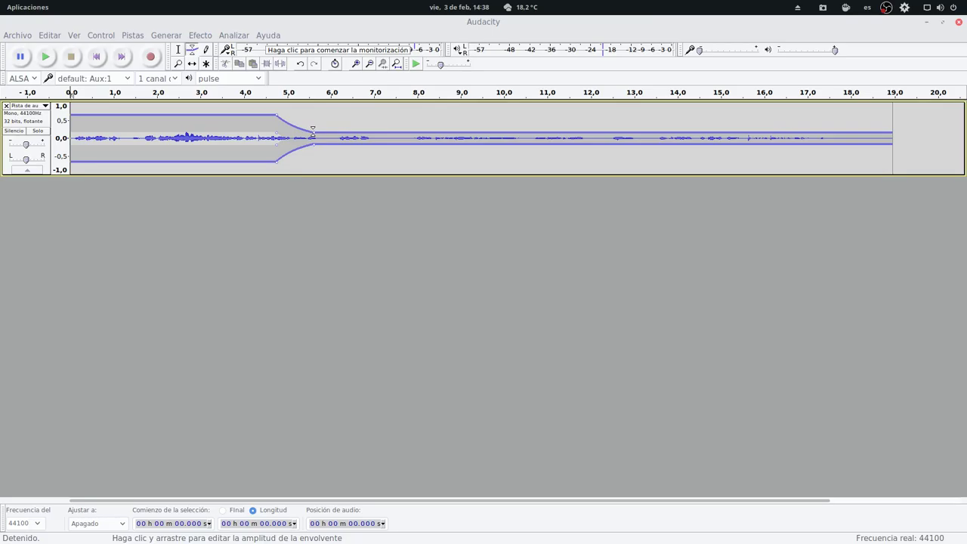
pyautogui.press('F1')
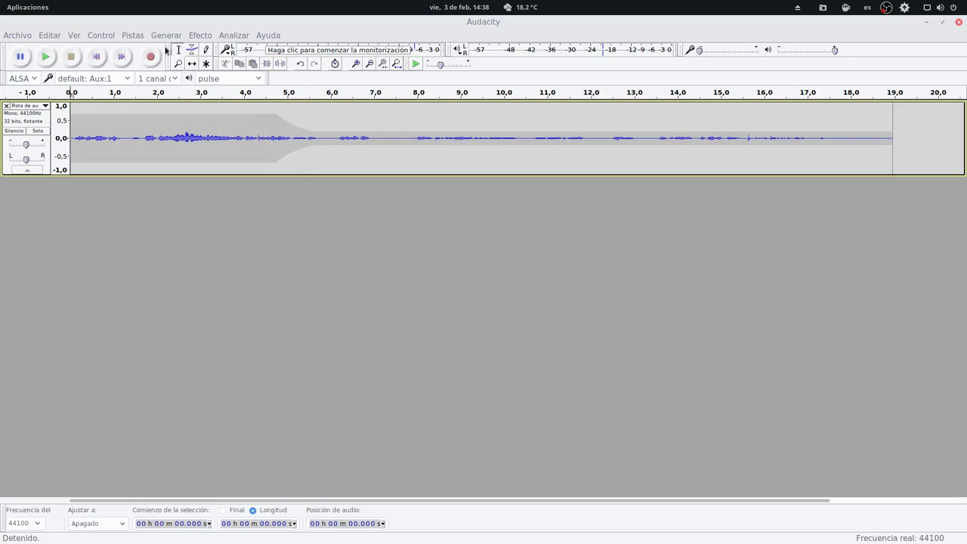
# - Try the Draw tool, and use the Zoom tool to magnify the waveform near 1.7 s by two levels and zoom back out
pyautogui.press('F6')
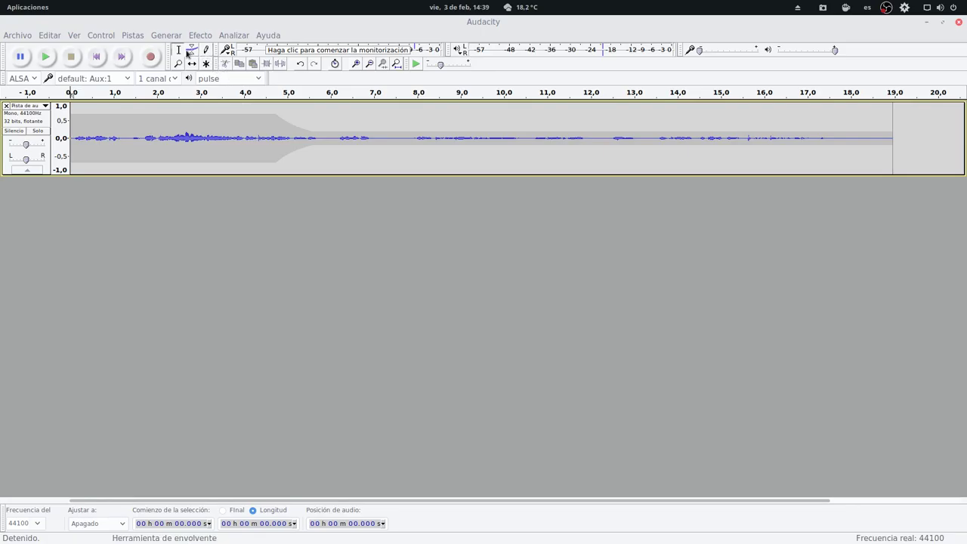
pyautogui.click(207, 52)
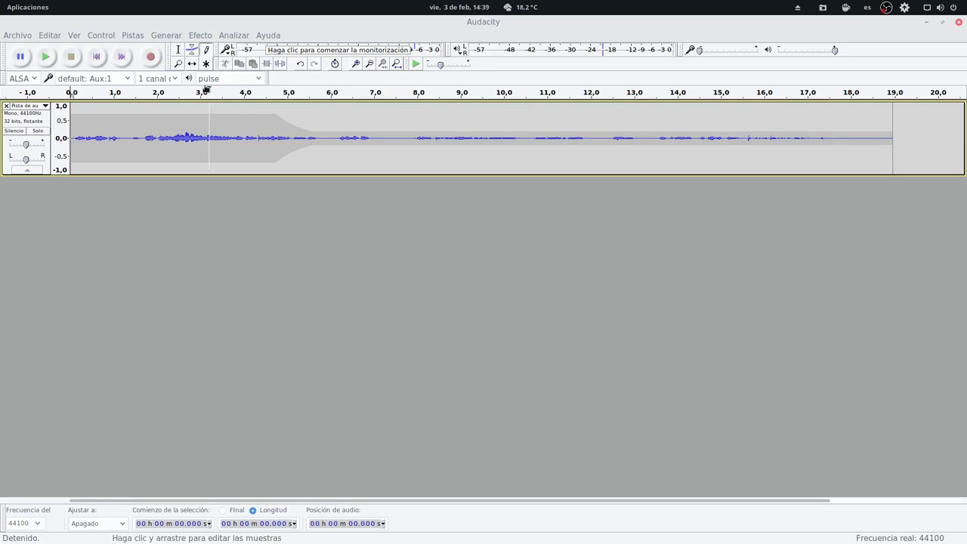
pyautogui.click(177, 62)
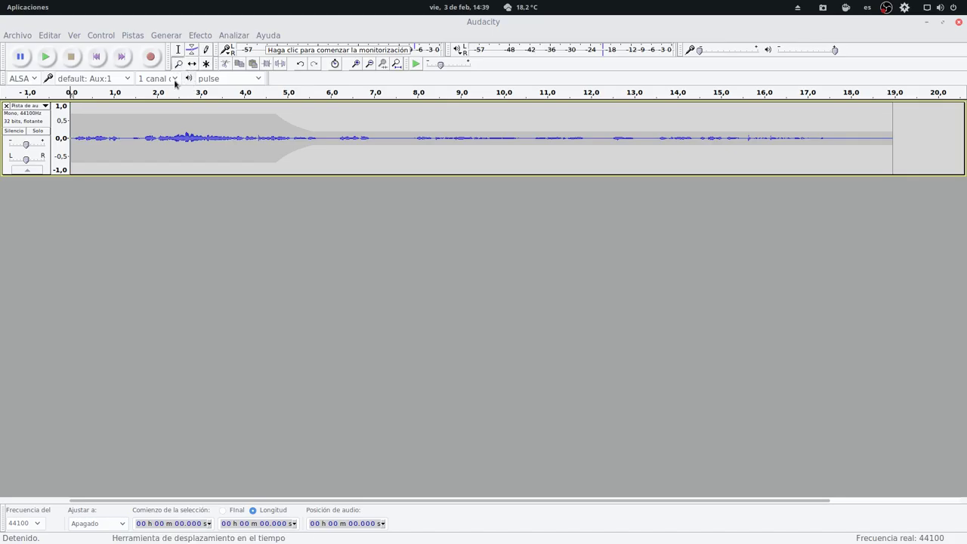
pyautogui.click(143, 136)
pyautogui.click(143, 136)
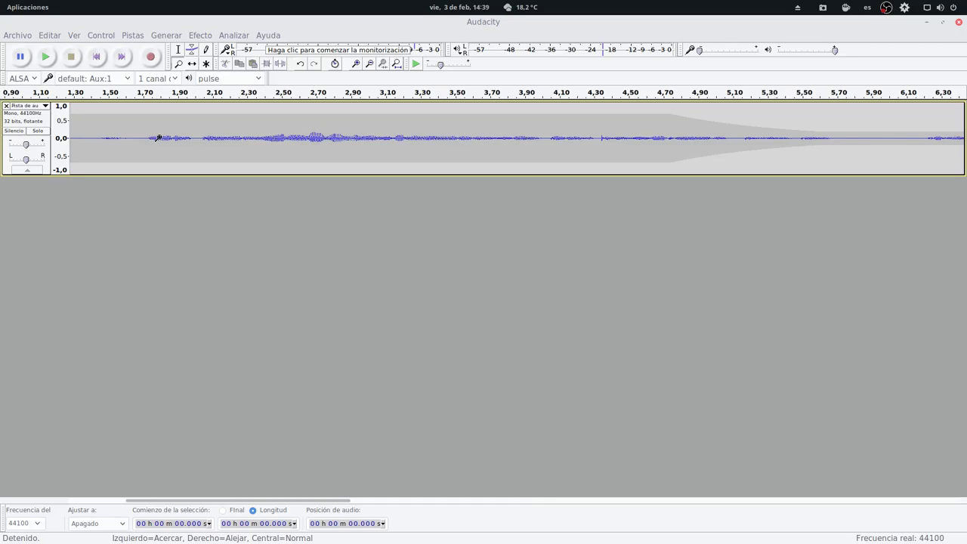
pyautogui.rightClick(157, 137)
pyautogui.rightClick(159, 136)
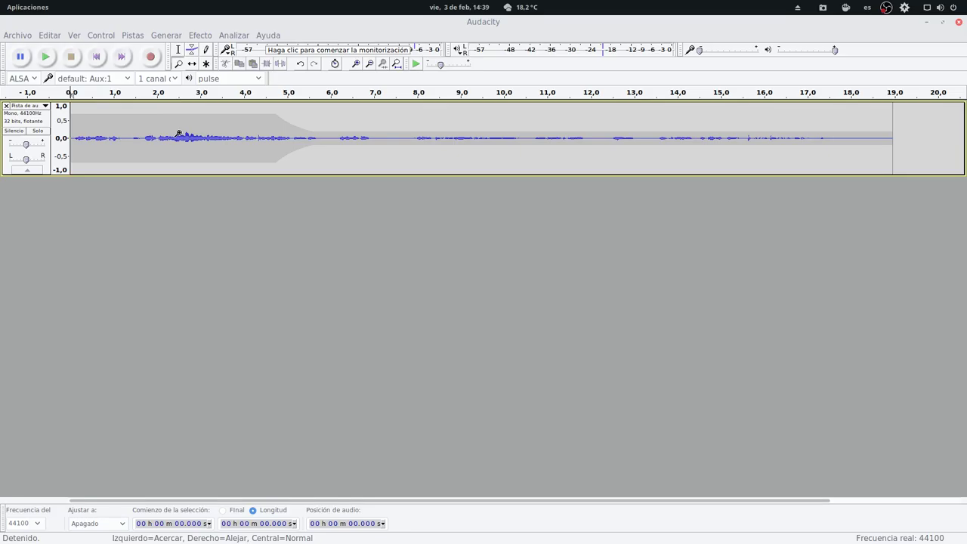
# - Zoom in three levels on the waveform near 2.5 s with the Zoom tool and zoom back out to the full track
pyautogui.click(179, 134)
pyautogui.click(179, 135)
pyautogui.click(179, 135)
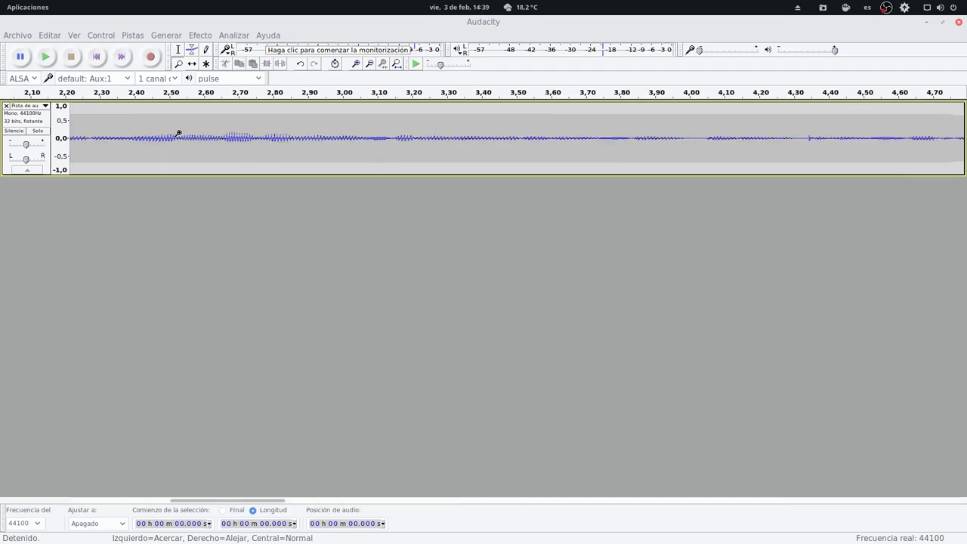
pyautogui.rightClick(179, 134)
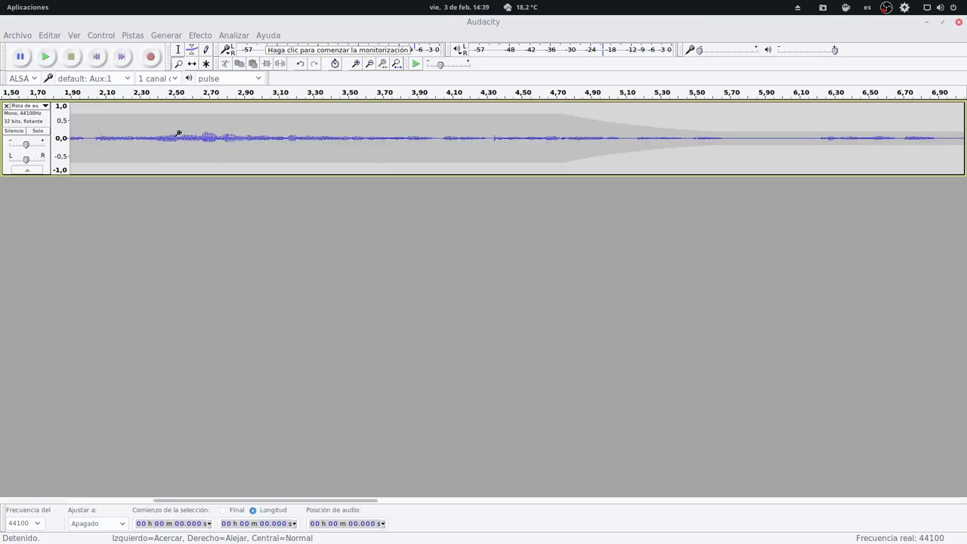
pyautogui.rightClick(179, 134)
pyautogui.rightClick(178, 134)
# - Move the clip with the Time Shift tool to start at about 2.8 s, and readjust its start to about 2.7 s
pyautogui.click(191, 64)
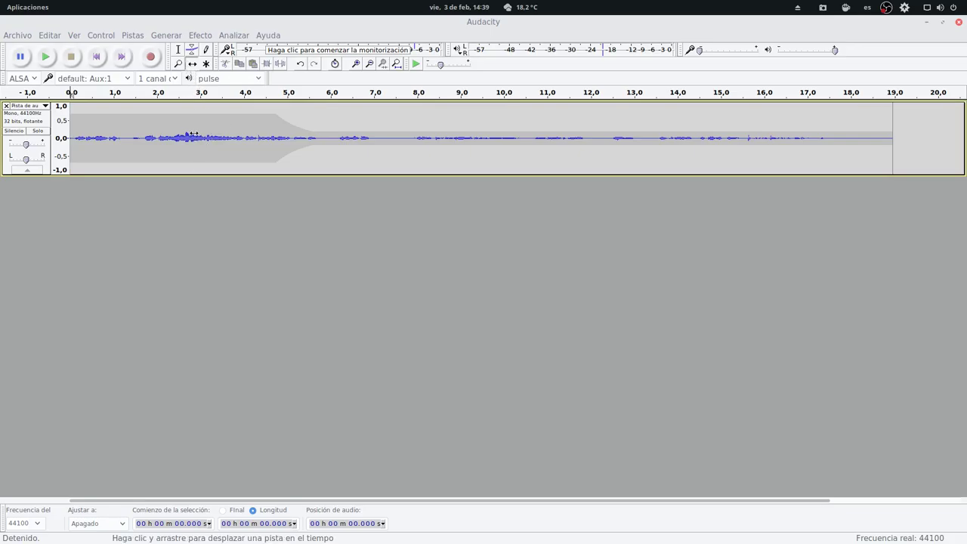
pyautogui.moveTo(184, 137); pyautogui.dragTo(307, 162)
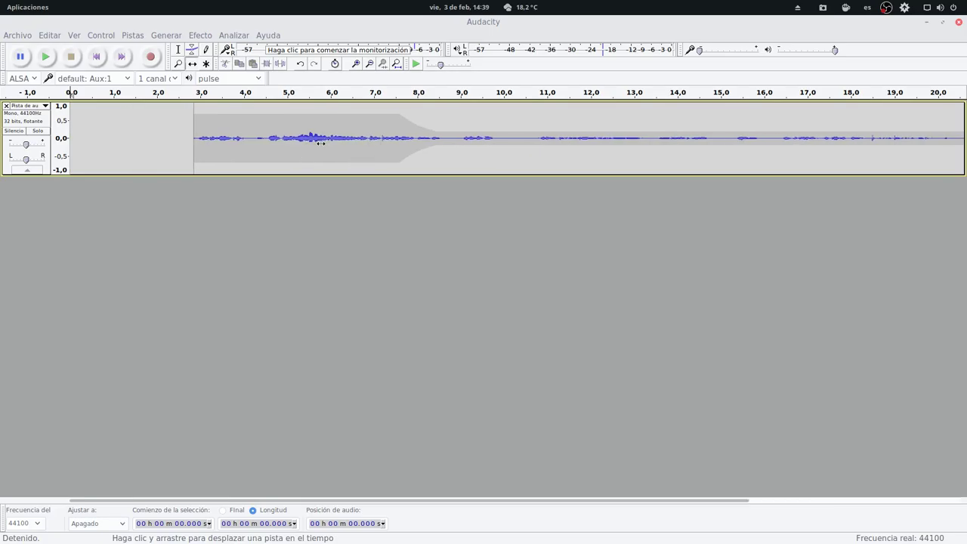
pyautogui.press('F1')
pyautogui.press('F4')
pyautogui.press('F5')
pyautogui.moveTo(320, 142)
pyautogui.mouseDown()
pyautogui.moveTo(435, 142)
pyautogui.moveTo(316, 139)
pyautogui.mouseUp()
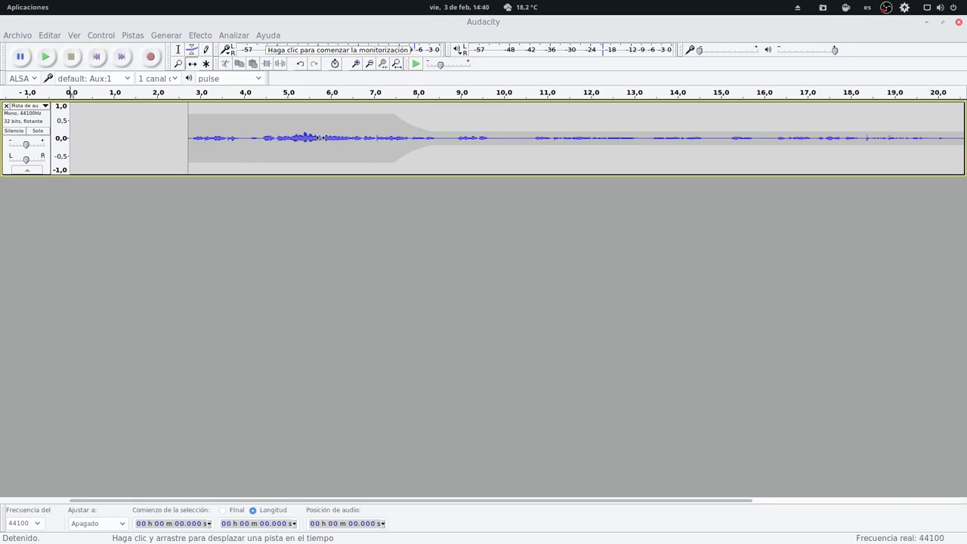
# - Try the Multi-Tool, cycle through the Selection, Envelope, Draw, Zoom and Time Shift tools, and shift the clip's start to about 4.1 s
pyautogui.click(206, 63)
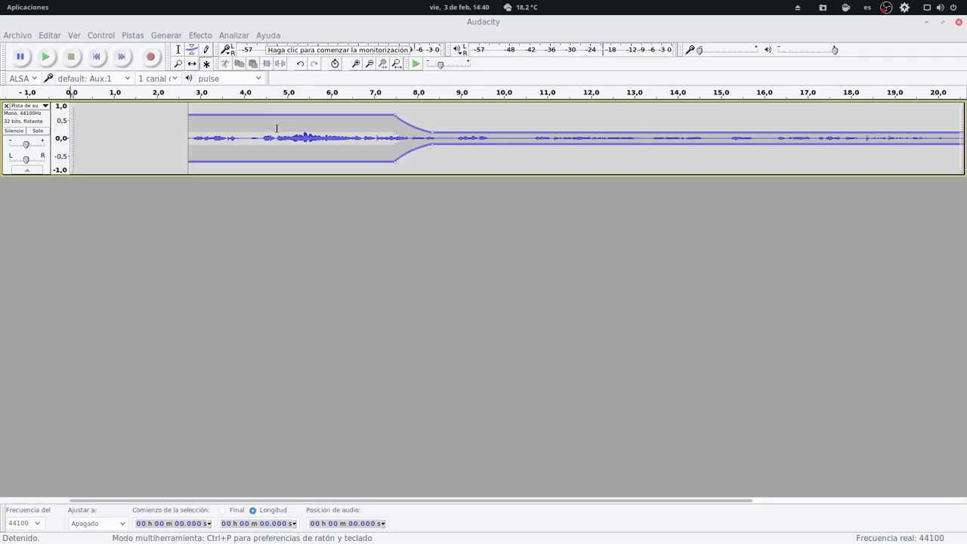
pyautogui.press('F1')
pyautogui.press('F2')
pyautogui.press('F3')
pyautogui.press('F4')
pyautogui.press('F5')
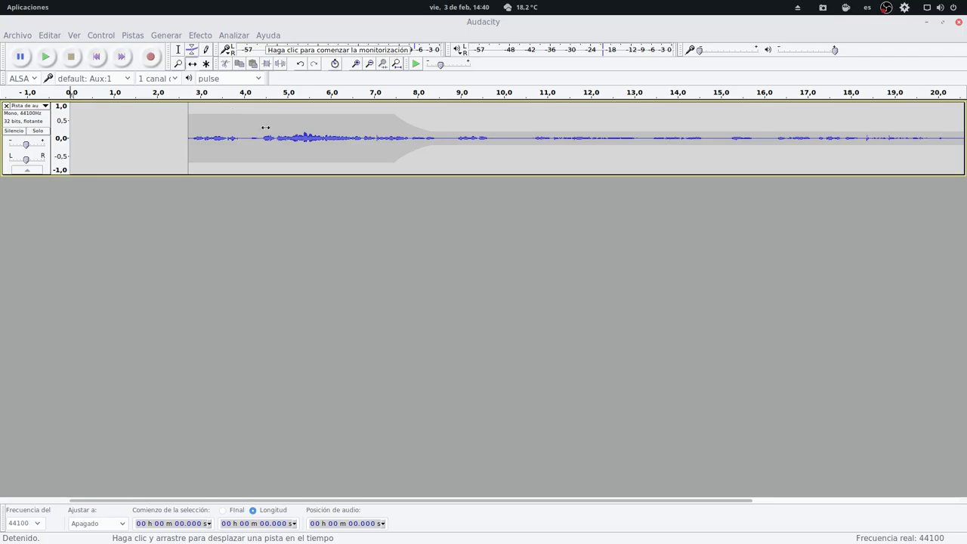
pyautogui.moveTo(400, 136); pyautogui.dragTo(461, 136)
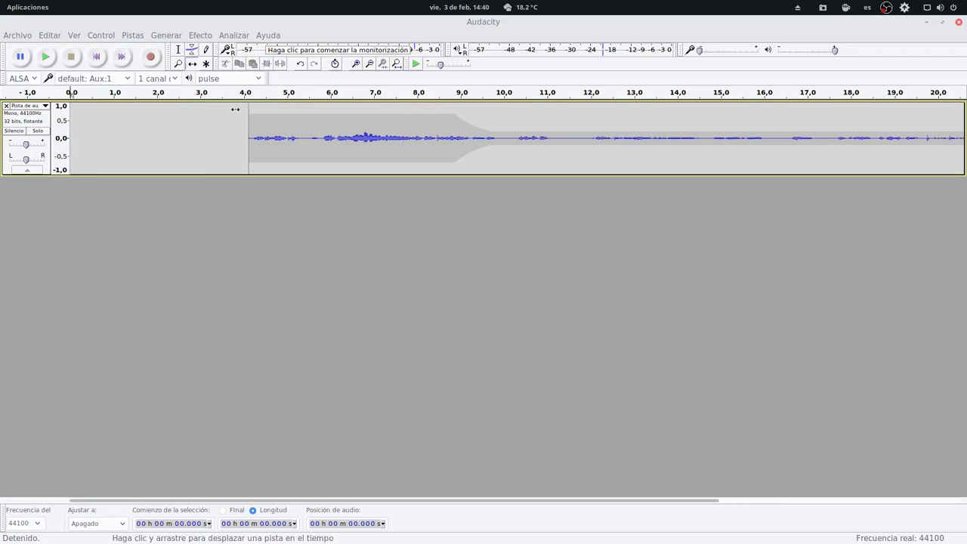
# - Delete the audio between about 8.5 and 10.9 s using the Selection tool, and undo the deletion
pyautogui.press('F1')
pyautogui.moveTo(442, 138); pyautogui.dragTo(541, 140)
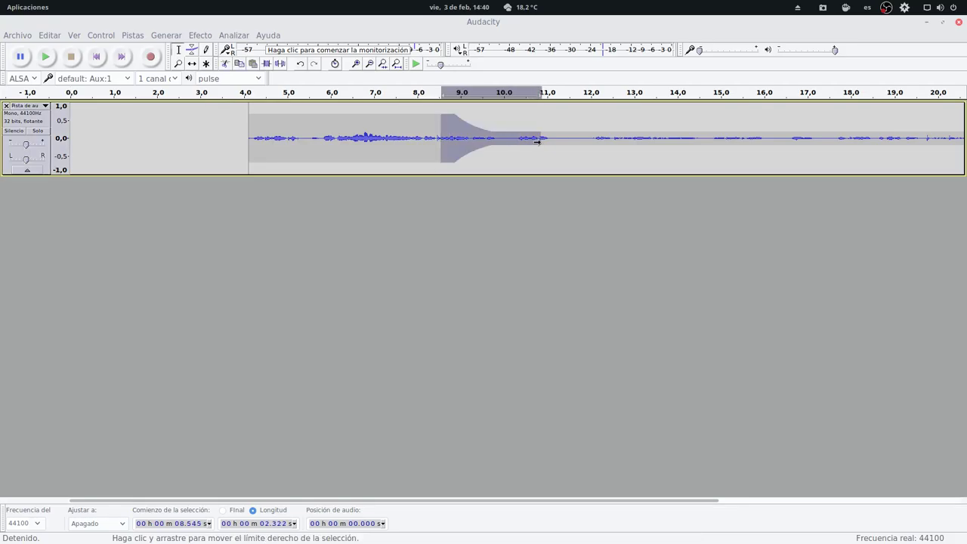
pyautogui.press('Delete')
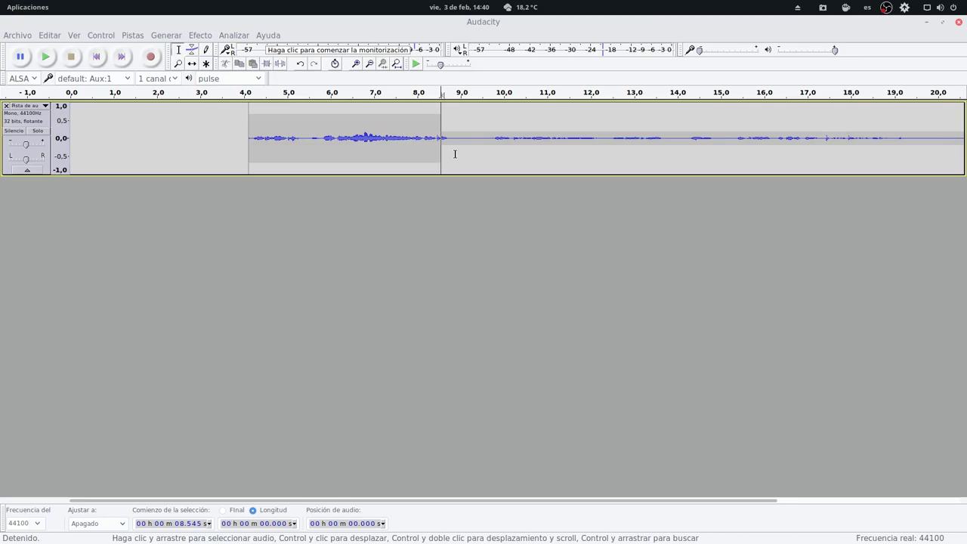
pyautogui.hotkey('ctrl', 'v')
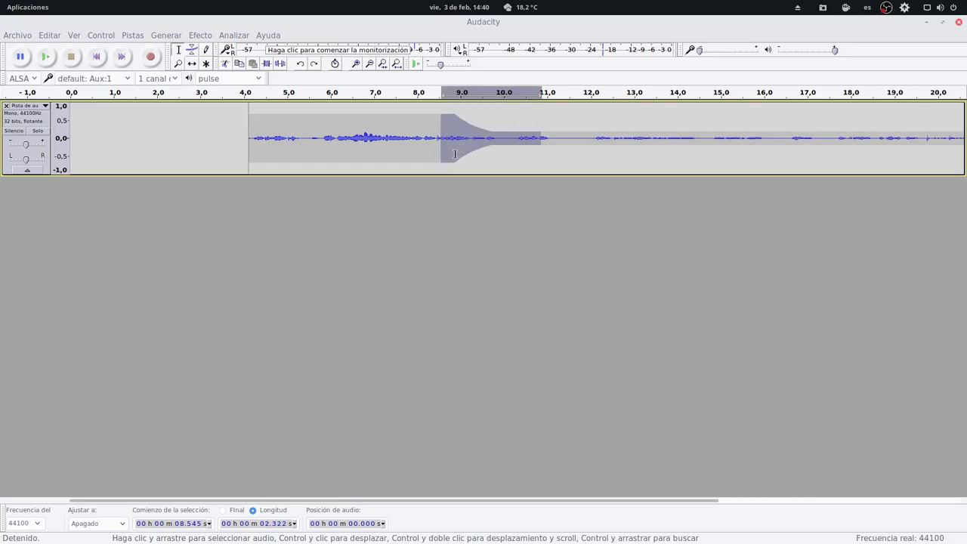
# - Undo all the time shifts and the envelope fade, and play the track briefly from the start
pyautogui.hotkey('ctrl', 'z')
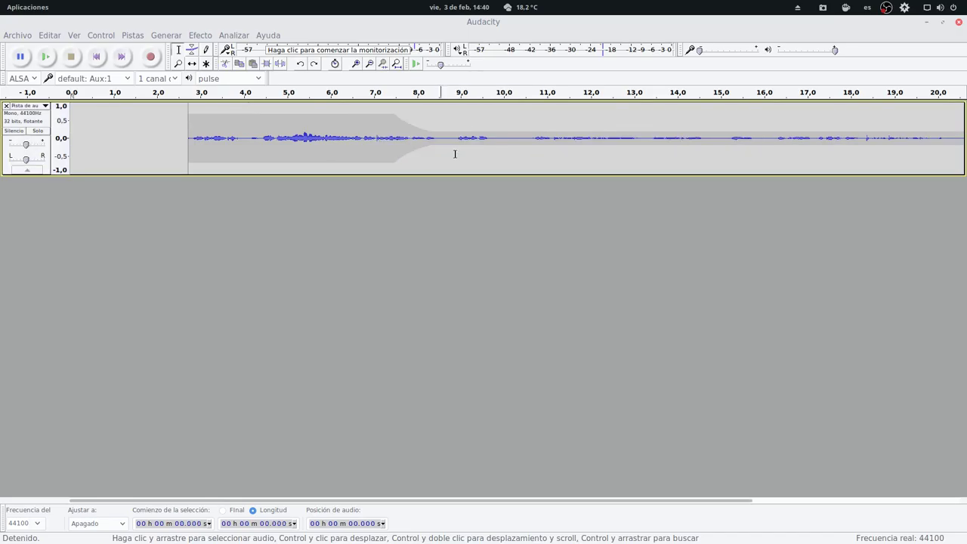
pyautogui.hotkey('ctrl', 'z')
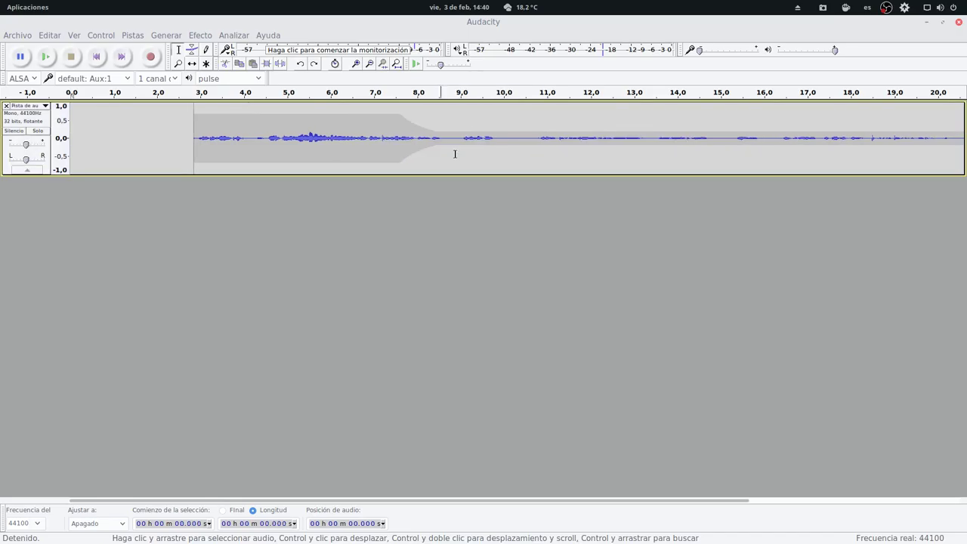
pyautogui.hotkey('ctrl', 'z')
pyautogui.hotkey('ctrl', 'z')
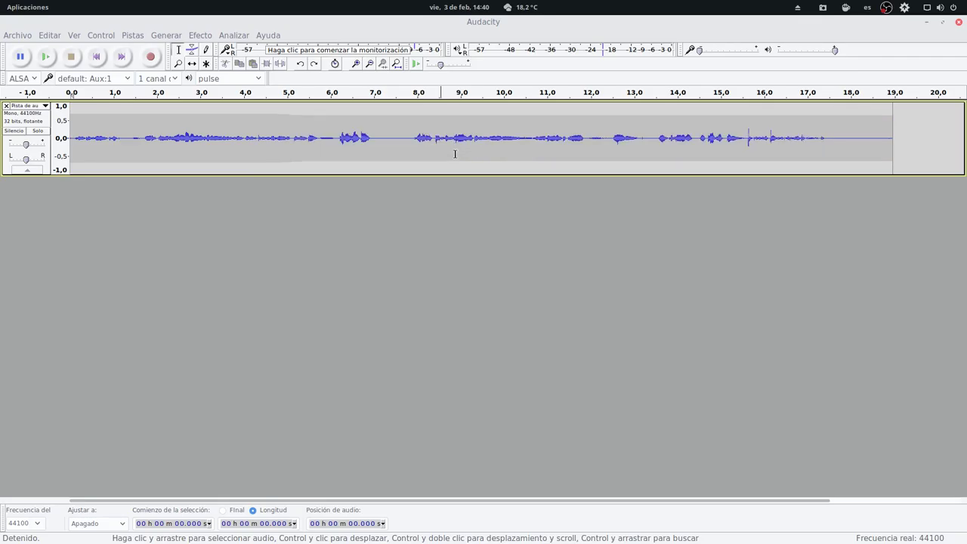
pyautogui.hotkey('ctrl', 'z')
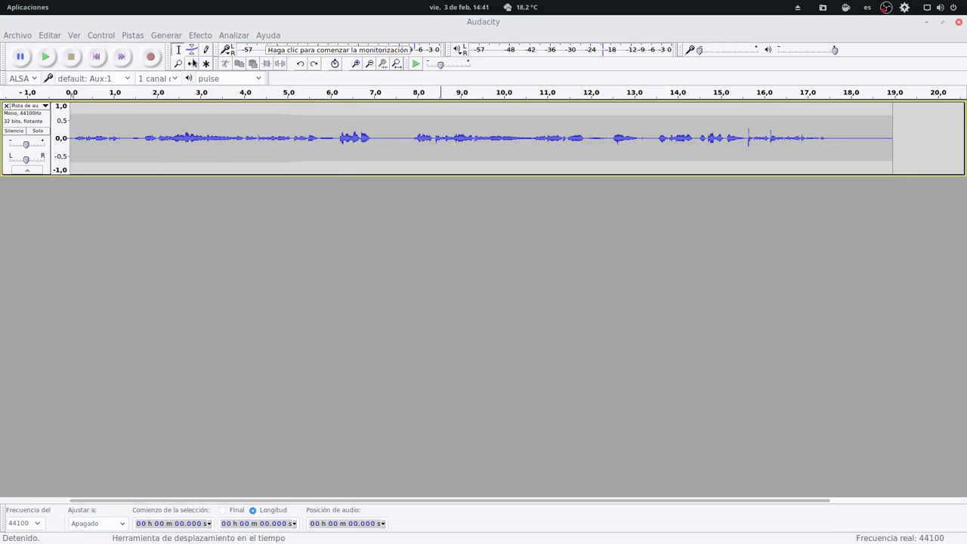
pyautogui.press('space')
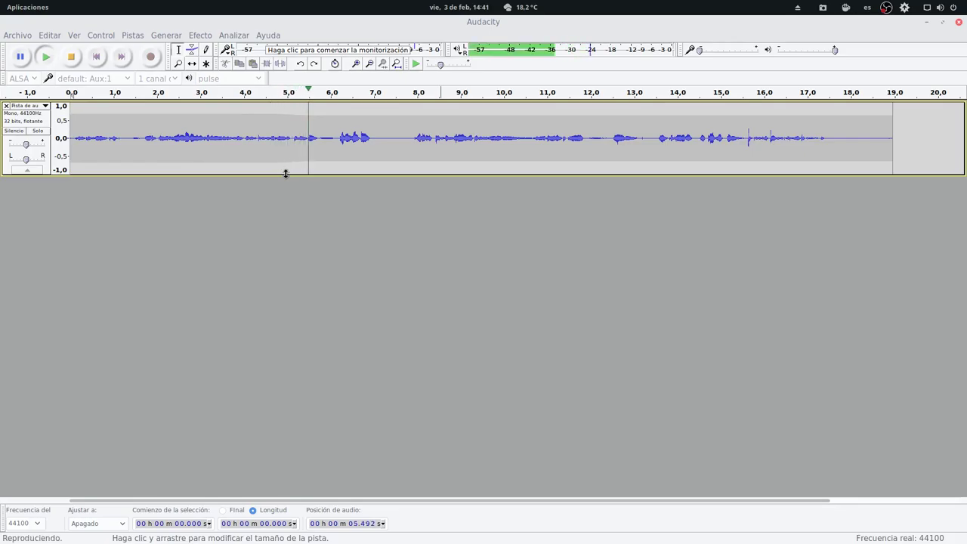
pyautogui.press('space')
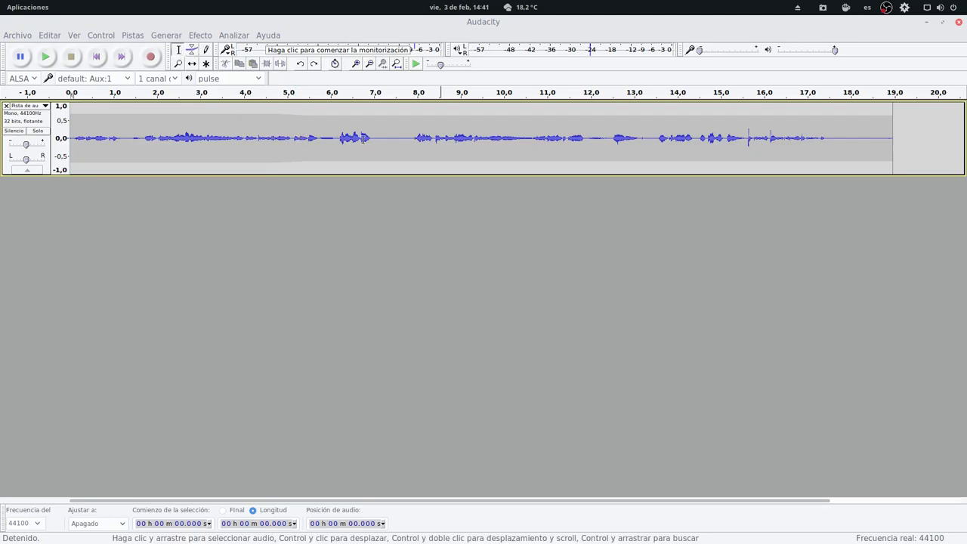
# - Copy the audio between about 7.9 and 13.2 s, paste it at about 13.1 s, and remove the pasted copy
pyautogui.moveTo(412, 139); pyautogui.dragTo(640, 146)
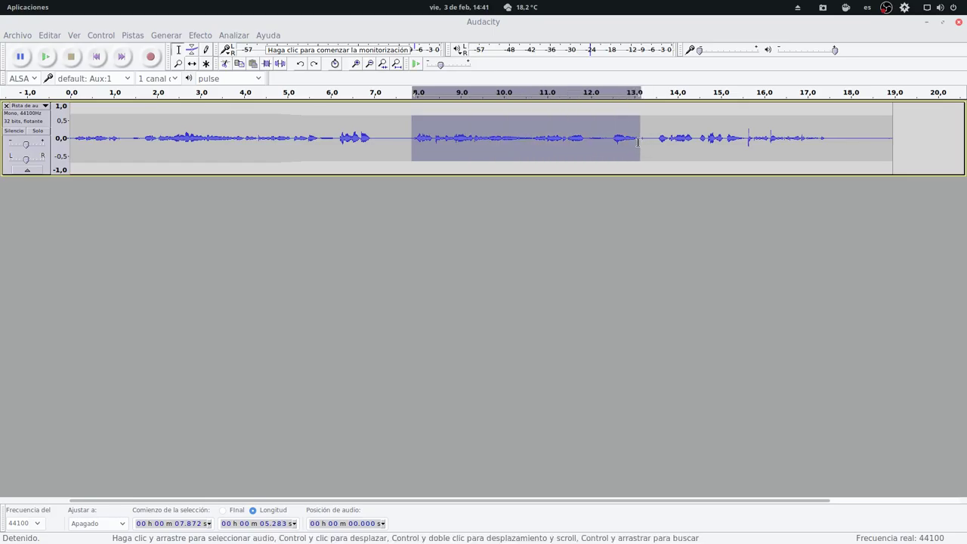
pyautogui.hotkey('ctrl', 'c')
pyautogui.click(638, 142)
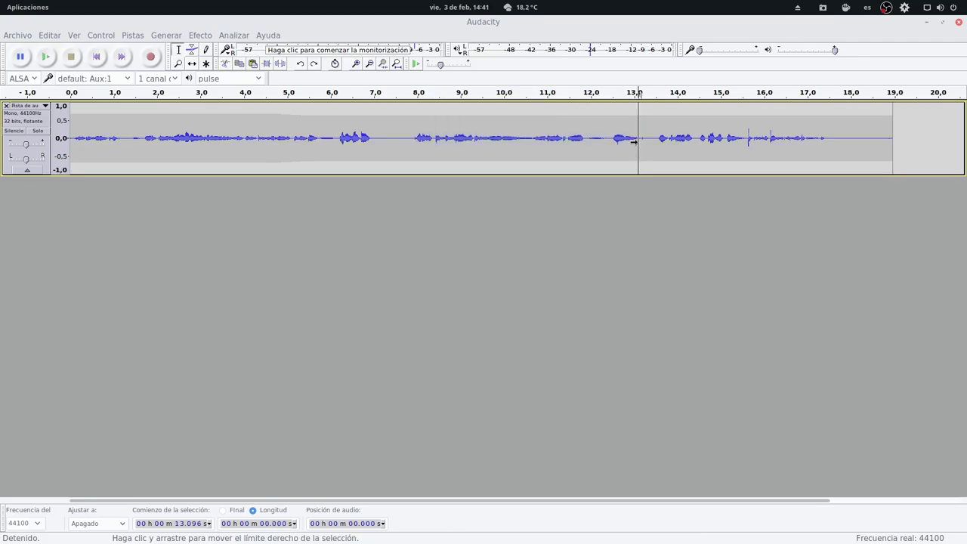
pyautogui.hotkey('ctrl', 'v')
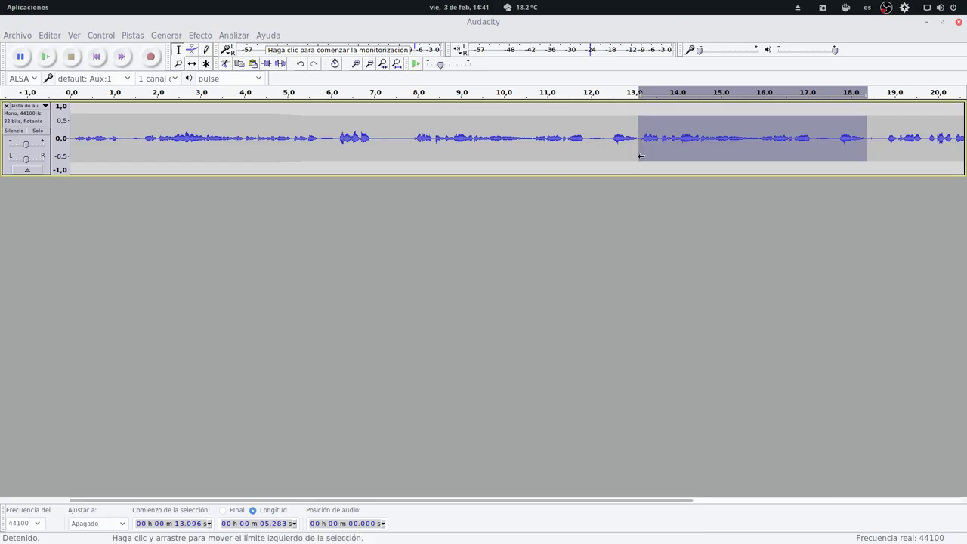
pyautogui.press('Delete')
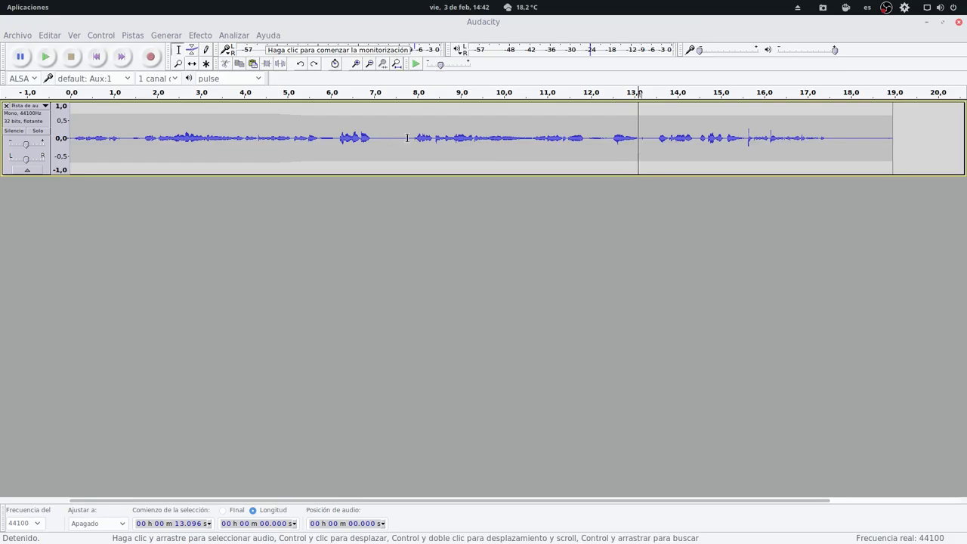
# - Cut the audio between about 7.8 and 13.1 s and paste it at about 12.9 s
pyautogui.moveTo(409, 138); pyautogui.dragTo(639, 148)
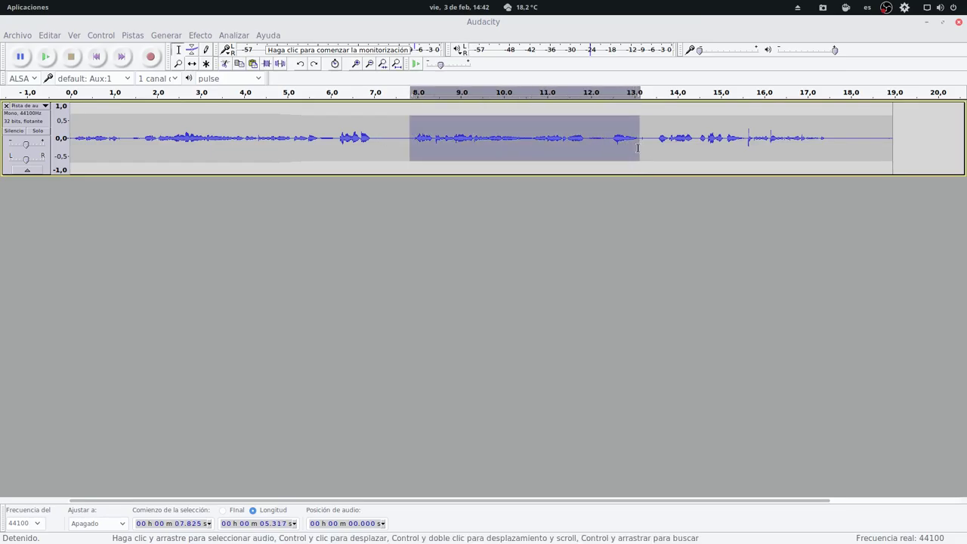
pyautogui.press('Delete')
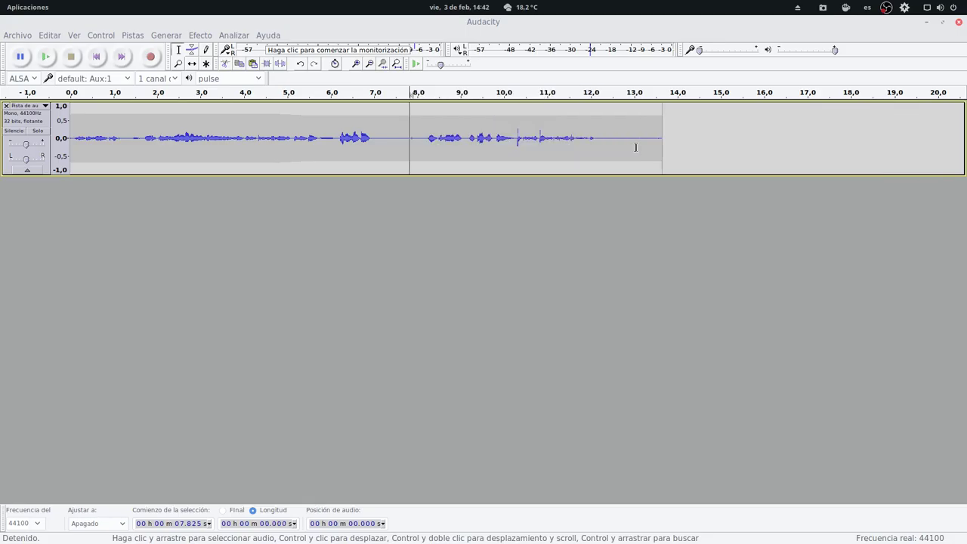
pyautogui.click(630, 136)
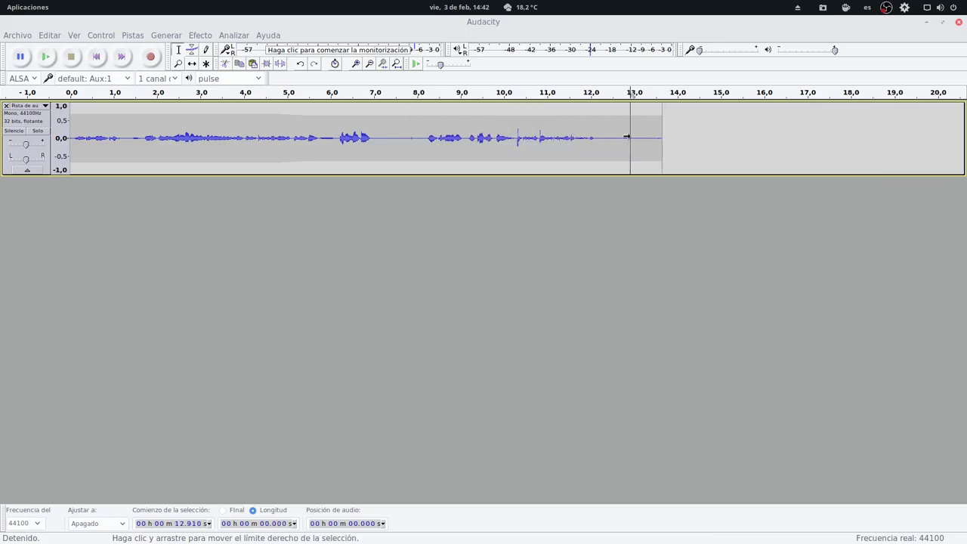
pyautogui.hotkey('ctrl', 'v')
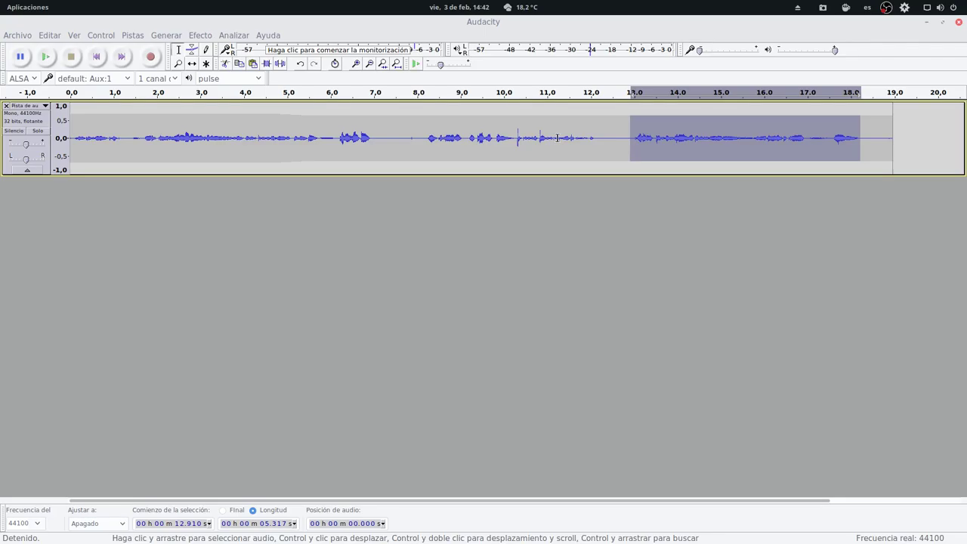
# - Undo the cut and paste along with the last remaining envelope adjustment
pyautogui.hotkey('ctrl', 'z')
pyautogui.hotkey('ctrl', 'z')
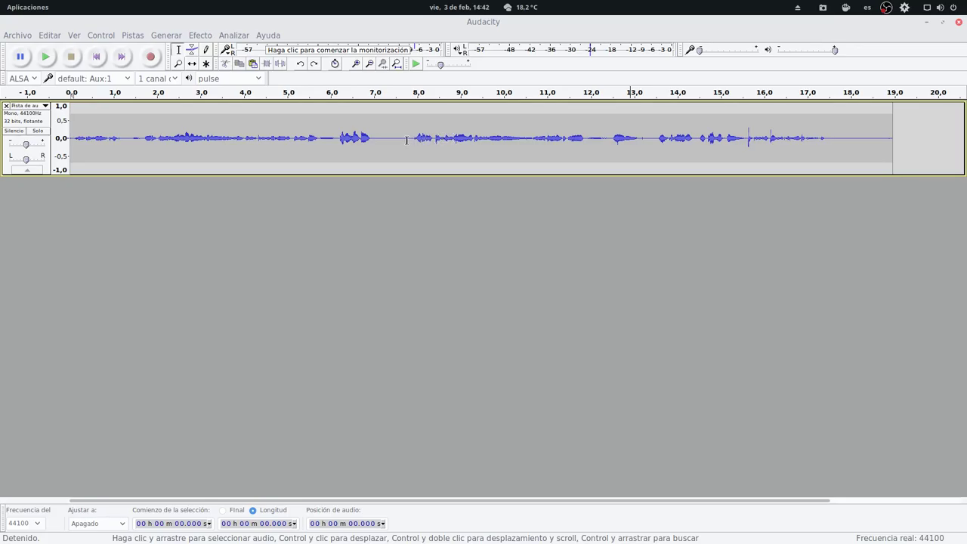
# - Select the audio between about 7.9 and 13.4 s, delete and restore it, and replace it with silence
pyautogui.moveTo(411, 139); pyautogui.dragTo(648, 142)
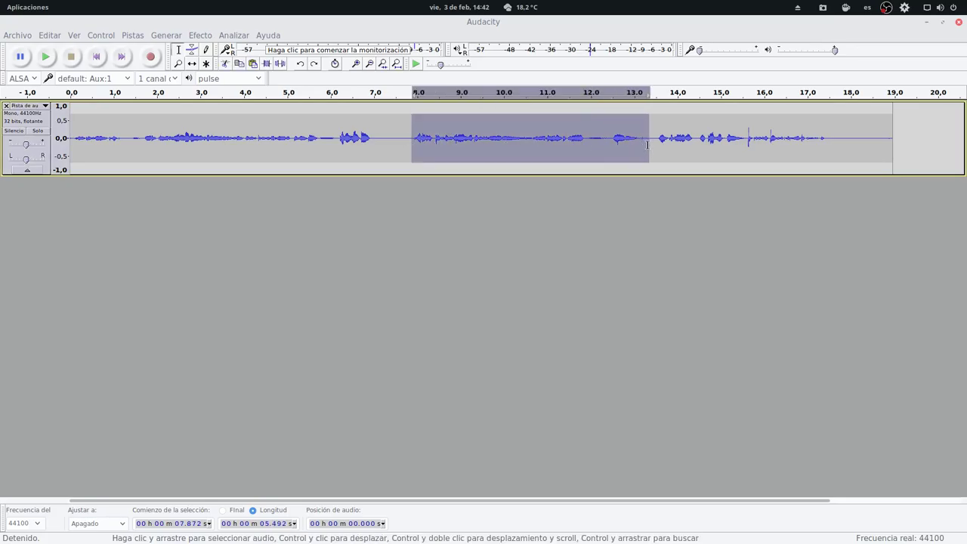
pyautogui.press('Delete')
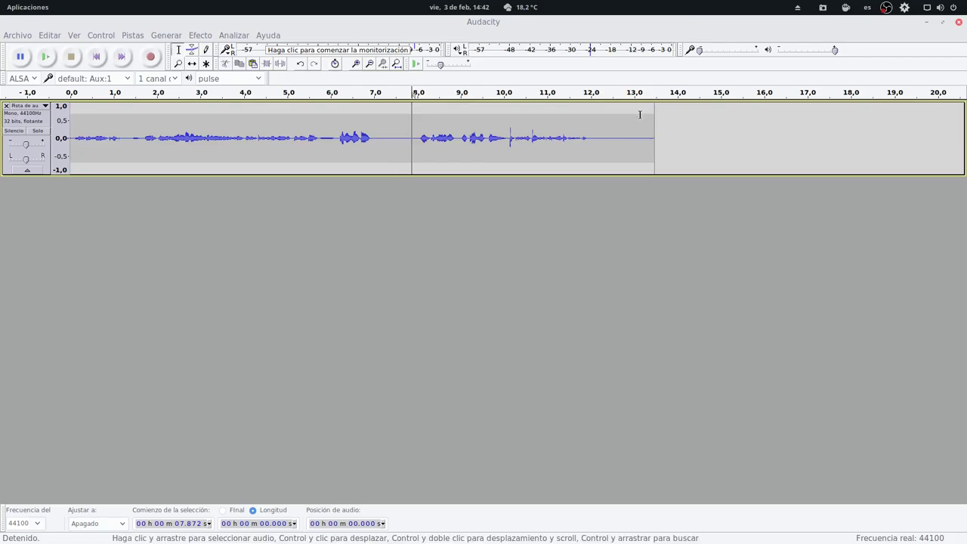
pyautogui.hotkey('ctrl', 'v')
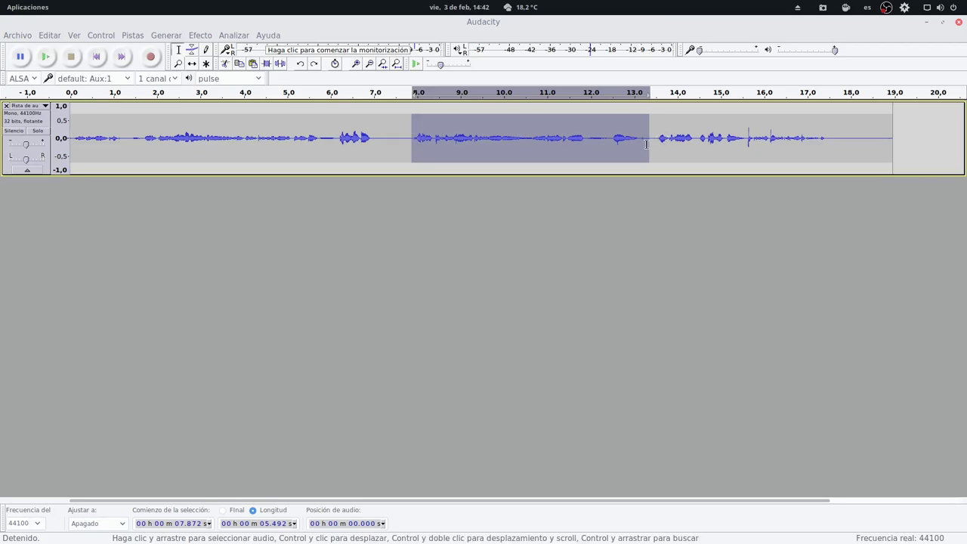
pyautogui.hotkey('ctrl', 'l')
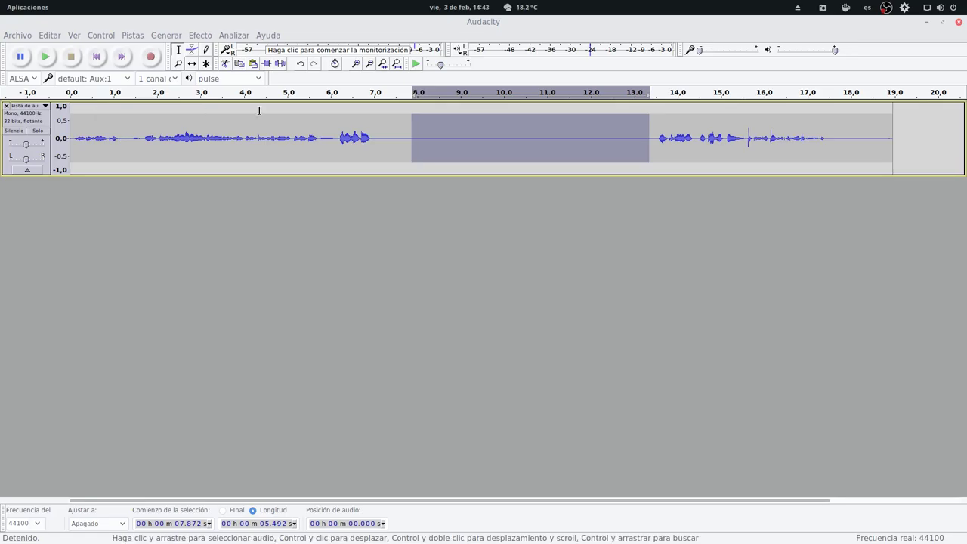
# - Duplicate the entire track, place the cursor at about 2.4 s in the original, and mute and unmute the duplicate
pyautogui.click(34, 119)
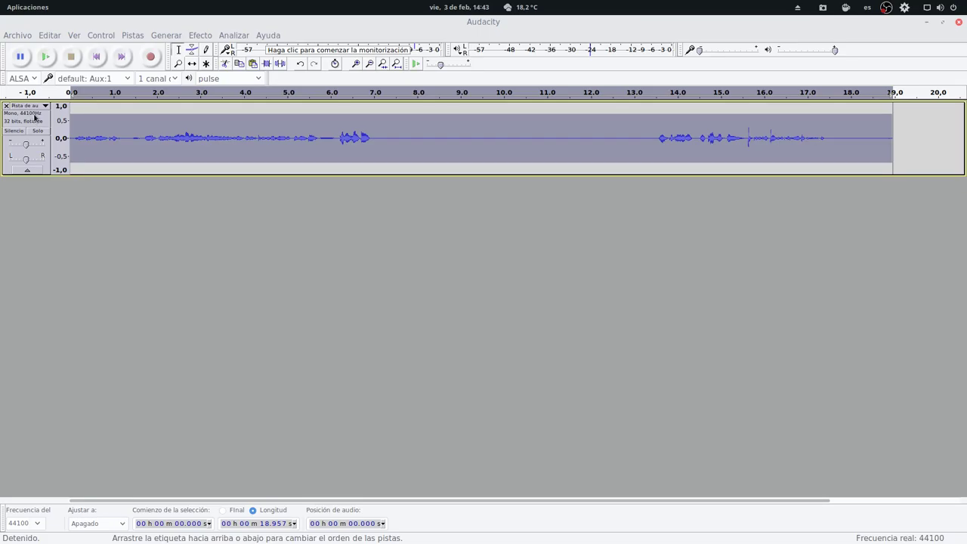
pyautogui.hotkey('ctrl', 'd')
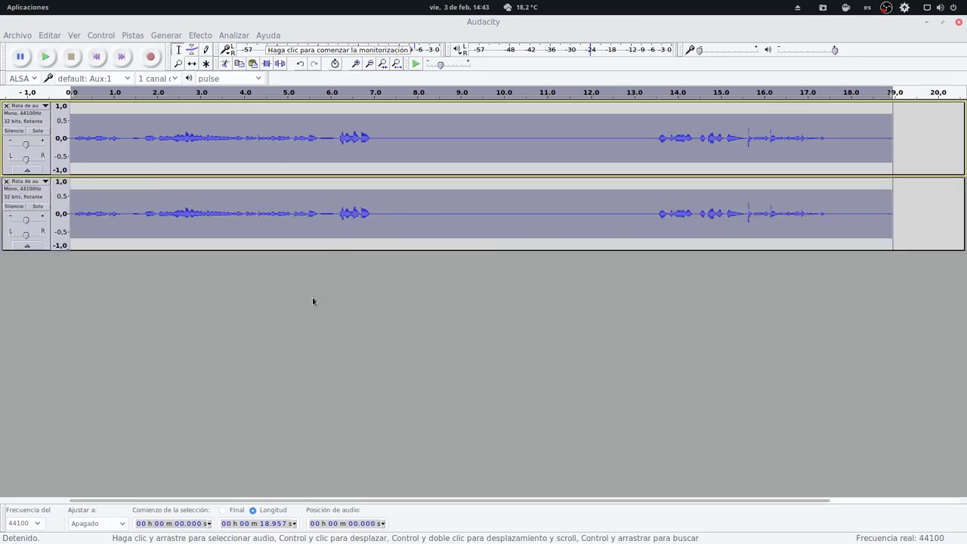
pyautogui.click(174, 147)
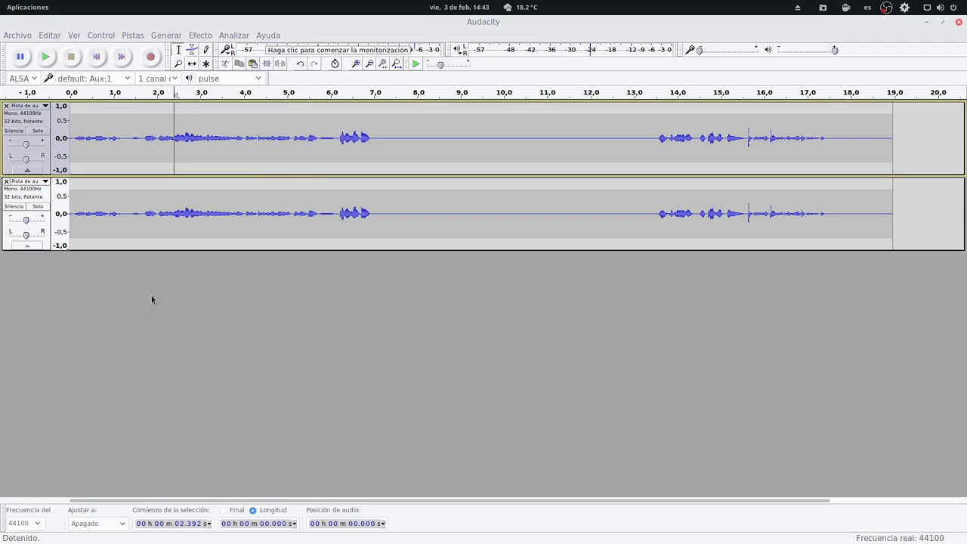
pyautogui.click(13, 207)
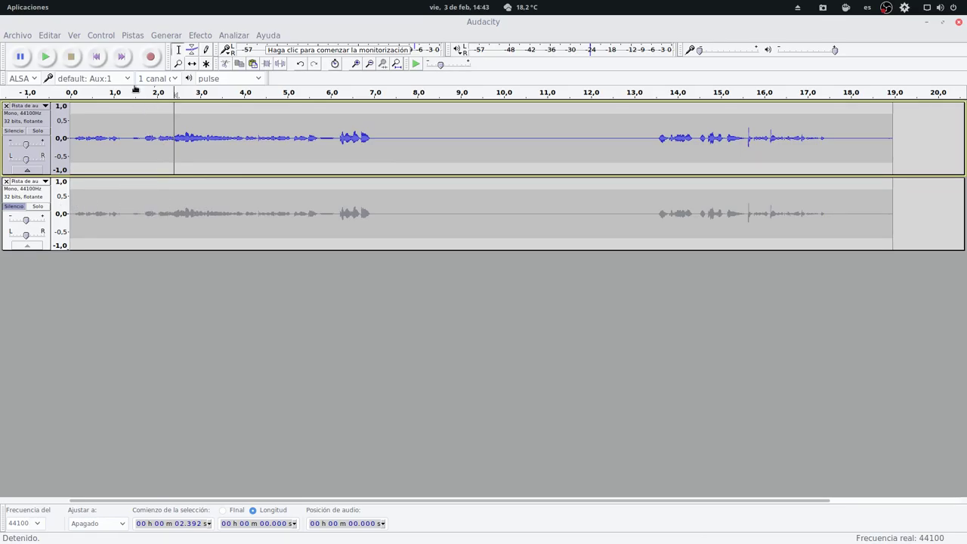
pyautogui.click(15, 208)
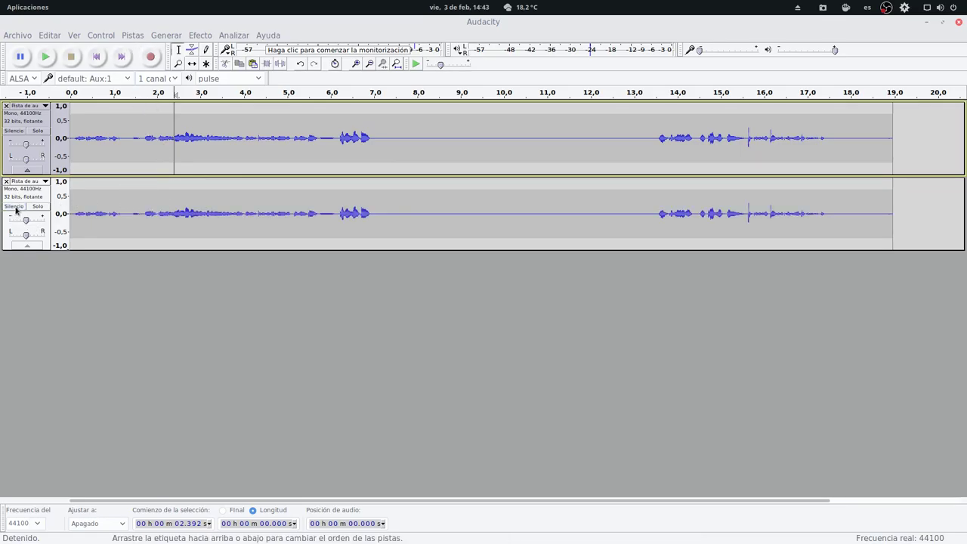
# - Solo and unsolo the original track, remove the duplicate track, and fit the project to the window width
pyautogui.click(41, 133)
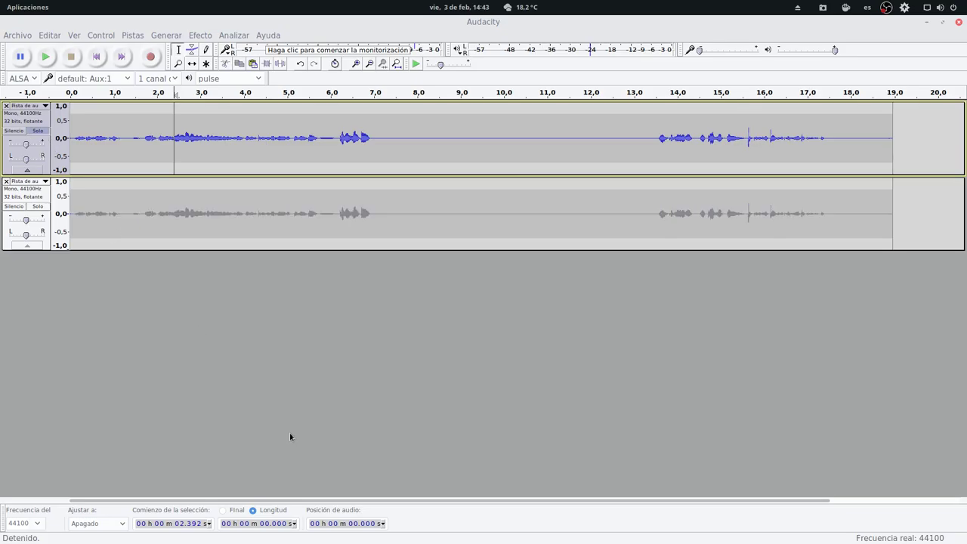
pyautogui.click(37, 133)
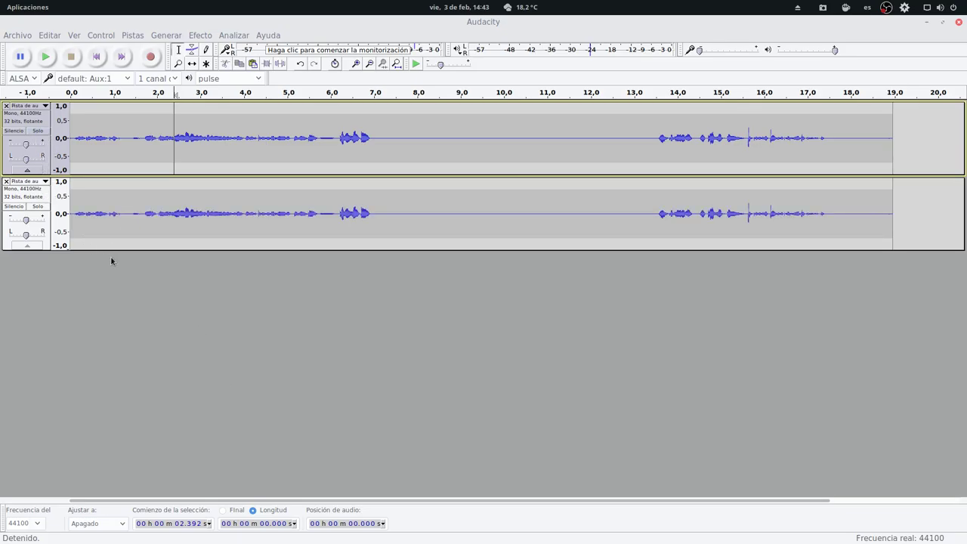
pyautogui.click(6, 181)
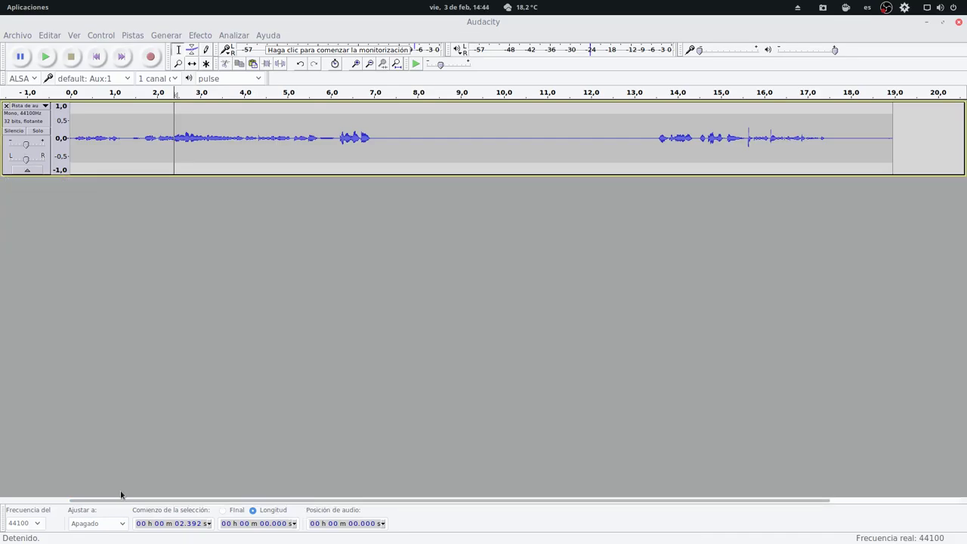
pyautogui.click(303, 253)
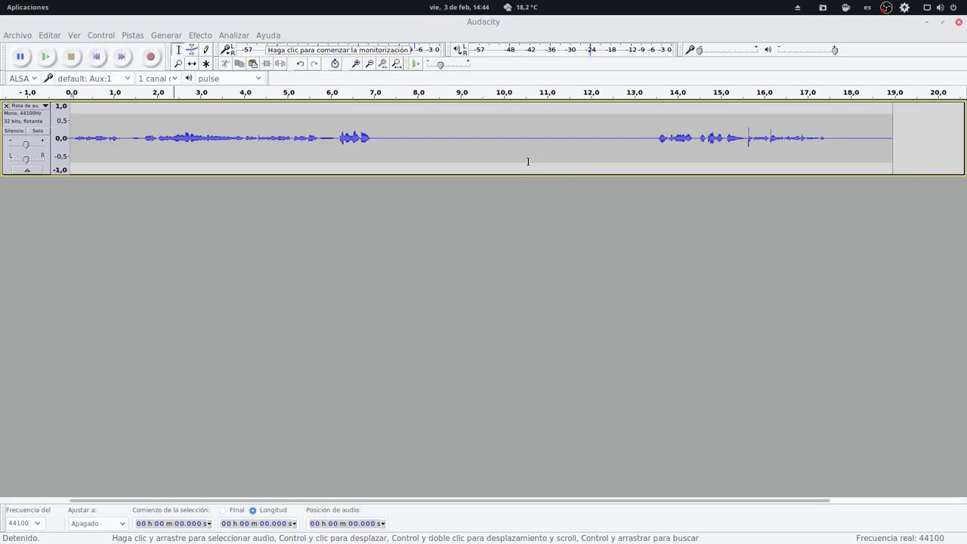
pyautogui.hotkey('ctrl', 'f')
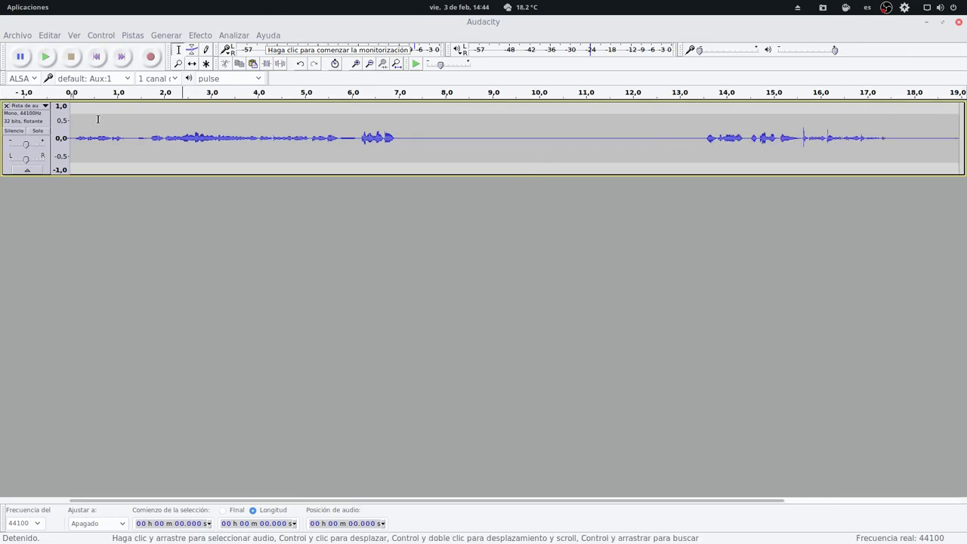
# - Select the audio from the start of the track to about 6.9 s and delete it
pyautogui.click(395, 138)
pyautogui.moveTo(400, 134); pyautogui.dragTo(111, 138)
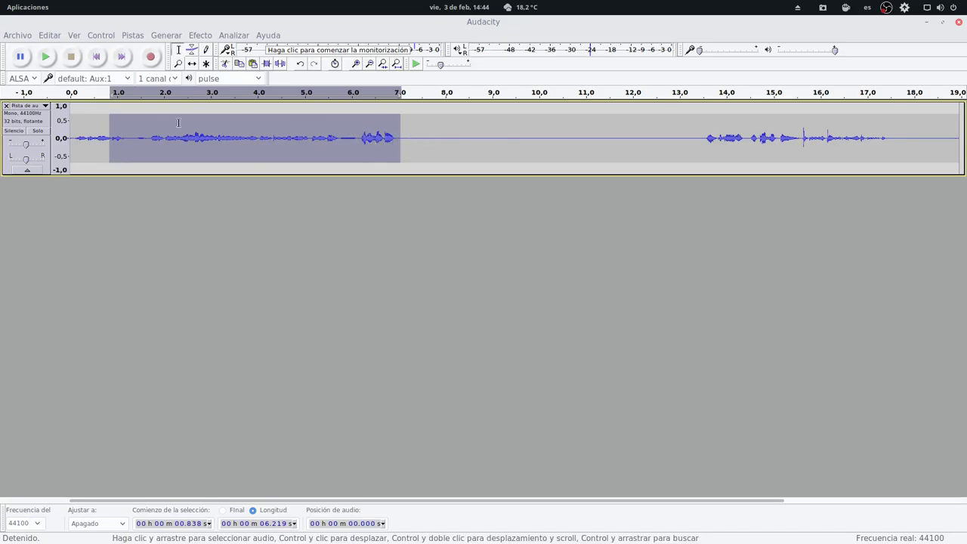
pyautogui.click(394, 141)
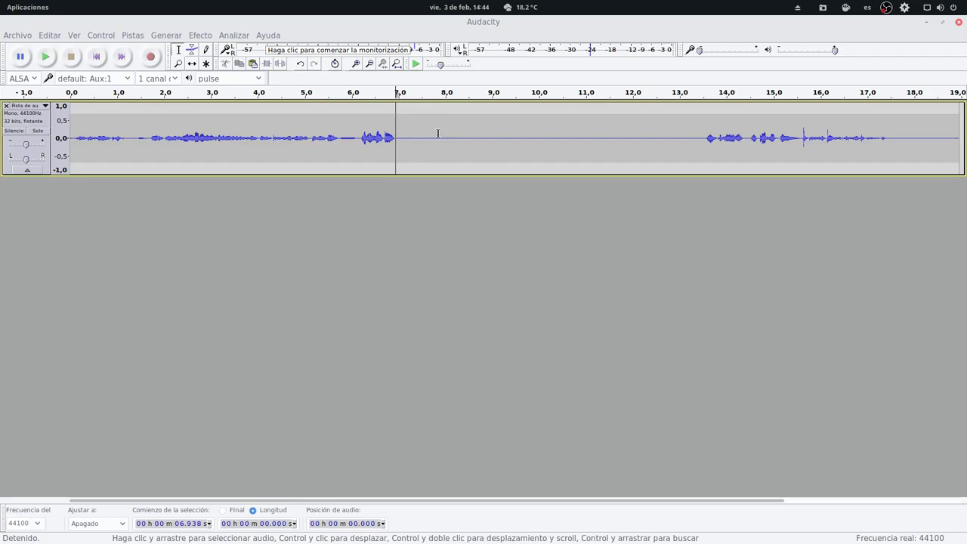
pyautogui.press('shift')
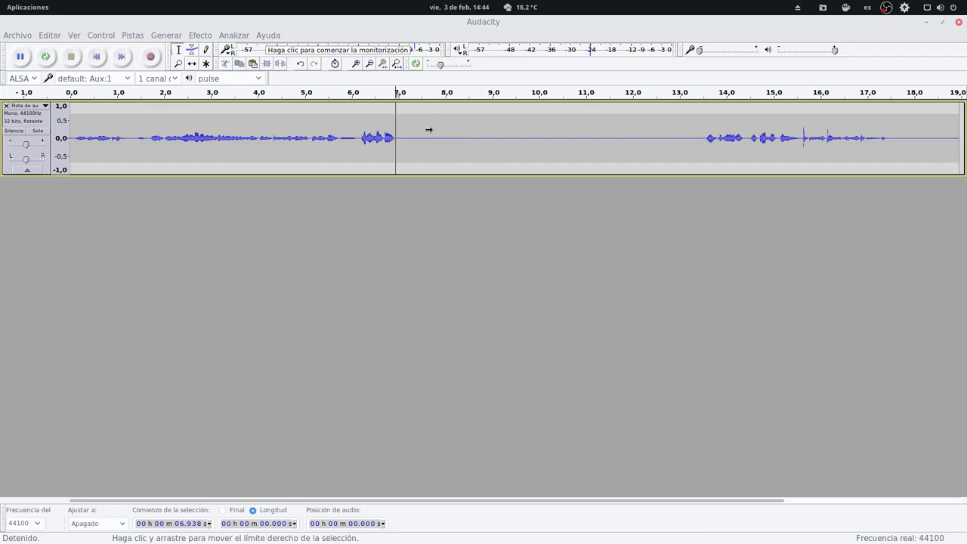
pyautogui.hotkey('shift', 'Home')
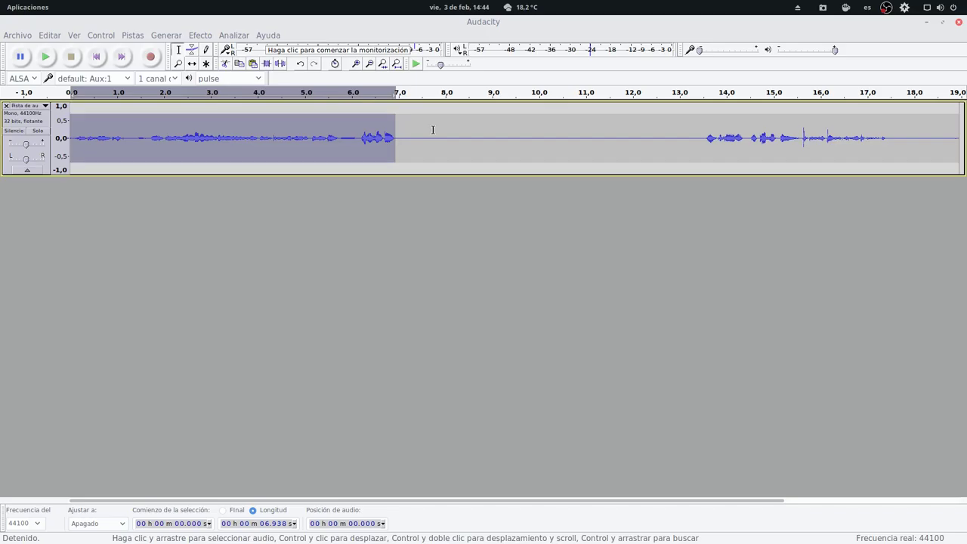
pyautogui.press('Delete')
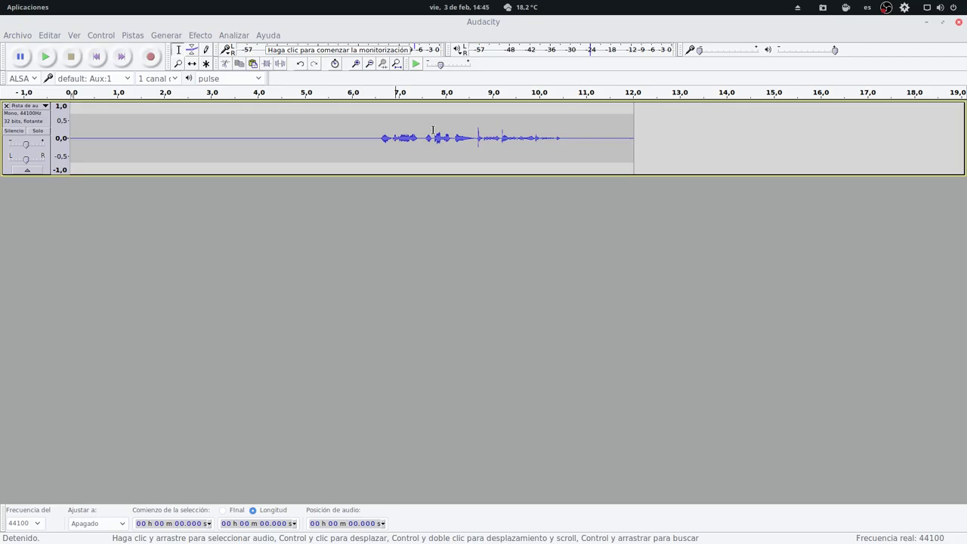
# - Place the cursor at about 6.5 s, and select first back to the track's start and then on to its end
pyautogui.click(377, 143)
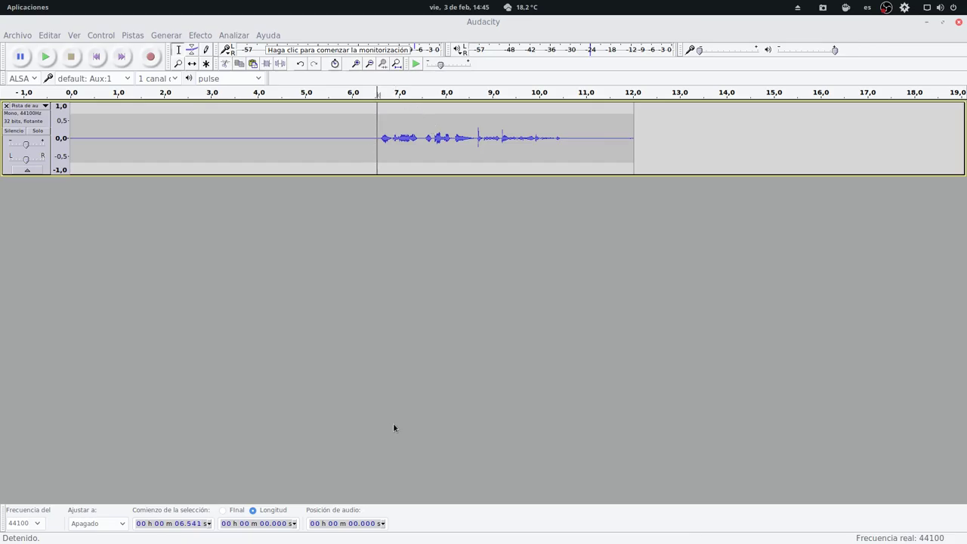
pyautogui.press('shift')
pyautogui.hotkey('shift', 'Home')
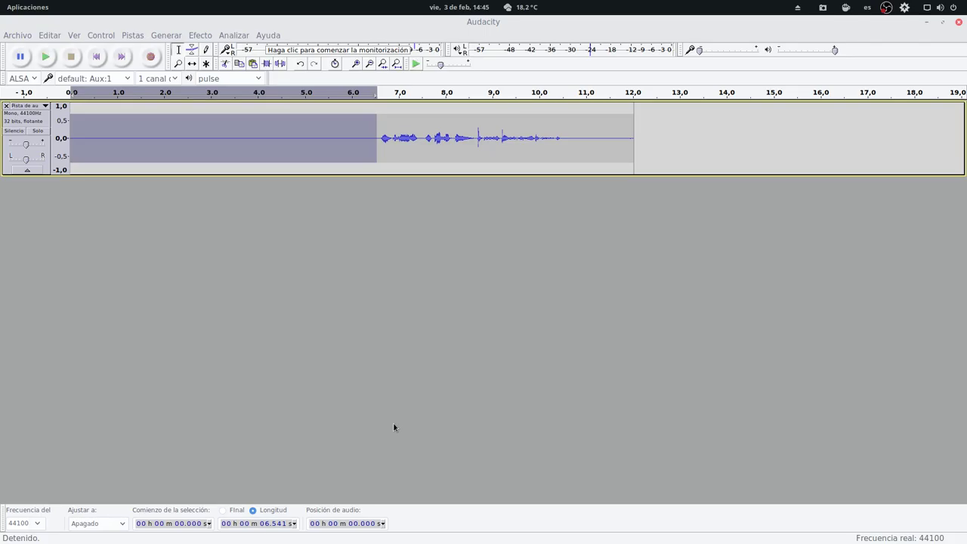
pyautogui.press('Right')
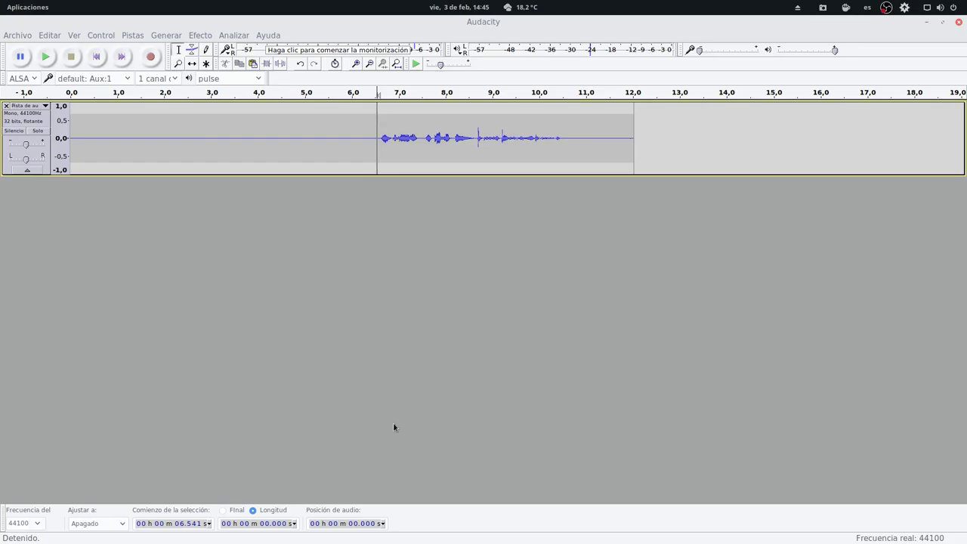
pyautogui.press('shift')
pyautogui.hotkey('shift', 'End')
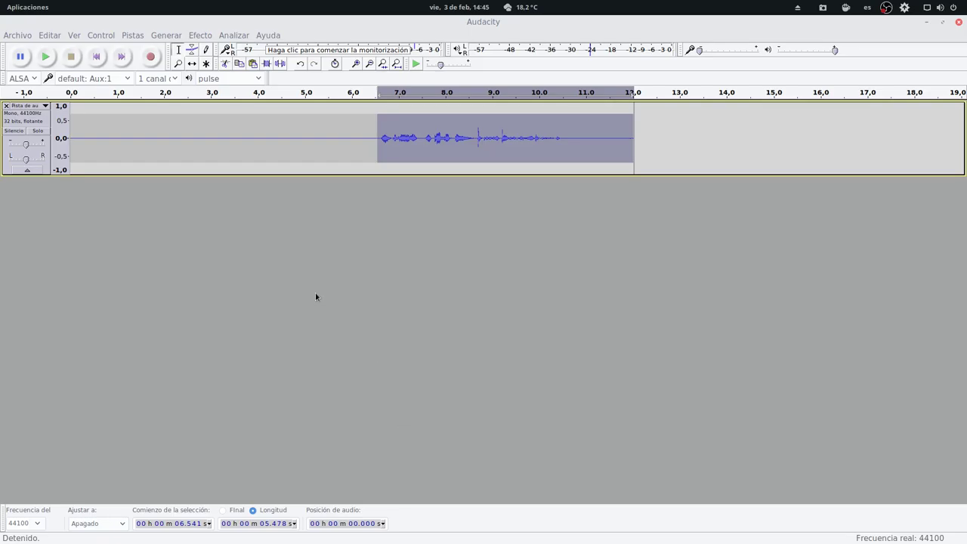
# - Undo the deletion along with the earlier silence and envelope edits to restore the full original voice track
pyautogui.hotkey('ctrl', 'z')
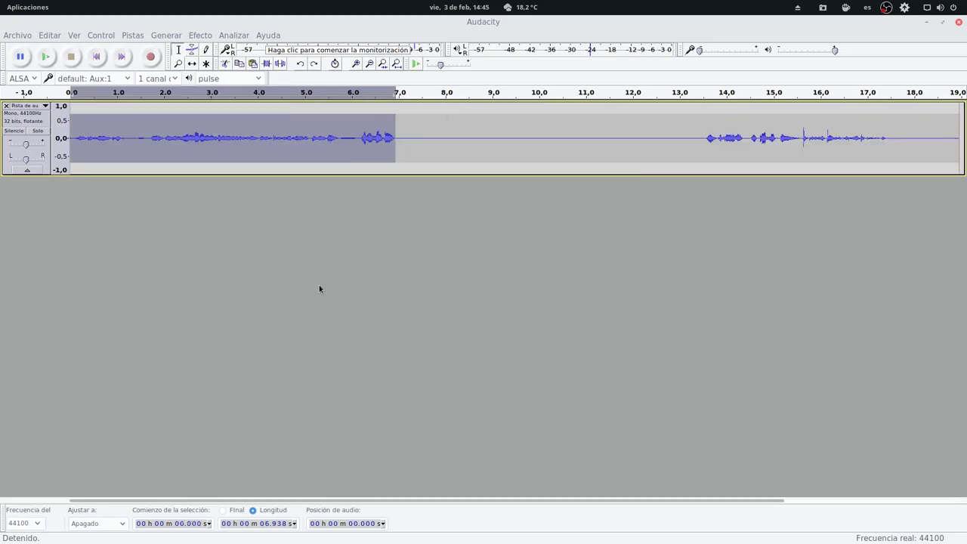
pyautogui.hotkey('ctrl', 'z')
pyautogui.hotkey('ctrl', 'y')
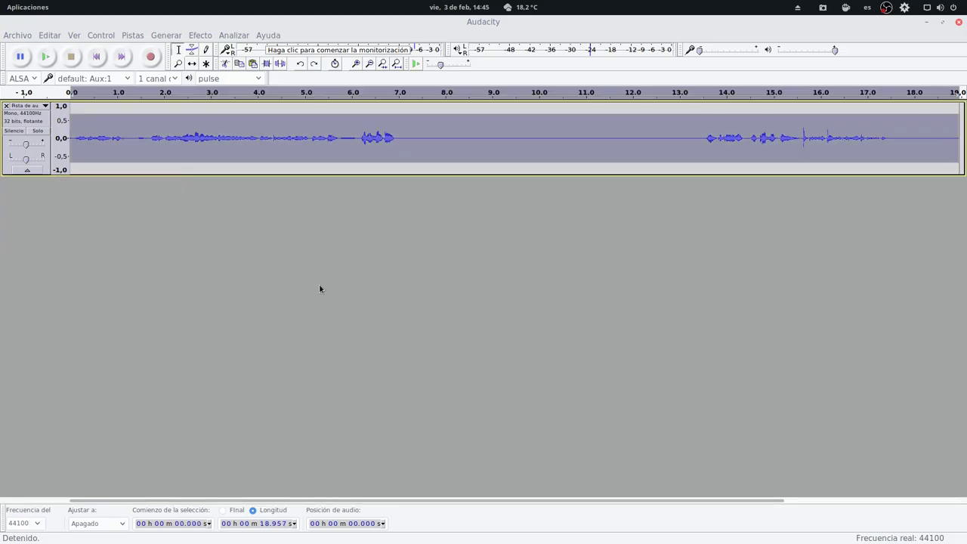
pyautogui.hotkey('ctrl', 'y')
pyautogui.hotkey('ctrl', 'y')
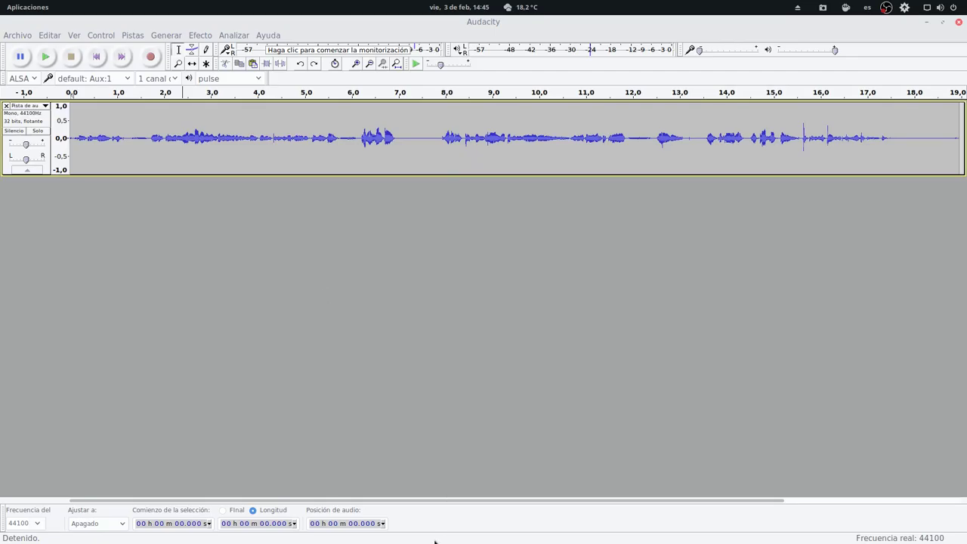
# - Place the cursor at about 7.96 s, near the start of the second phrase, and zoom in and out around it
pyautogui.click(443, 137)
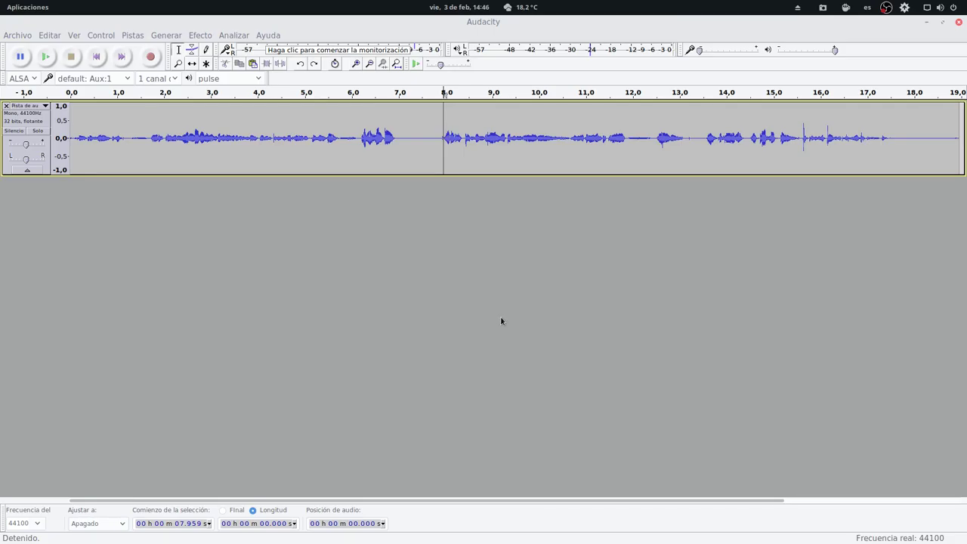
pyautogui.hotkey('ctrl', '1')
pyautogui.hotkey('ctrl', '1')
pyautogui.hotkey('ctrl', '1')
pyautogui.hotkey('ctrl', '1')
pyautogui.hotkey('ctrl', '1')
pyautogui.hotkey('ctrl', '1')
pyautogui.hotkey('ctrl', '1')
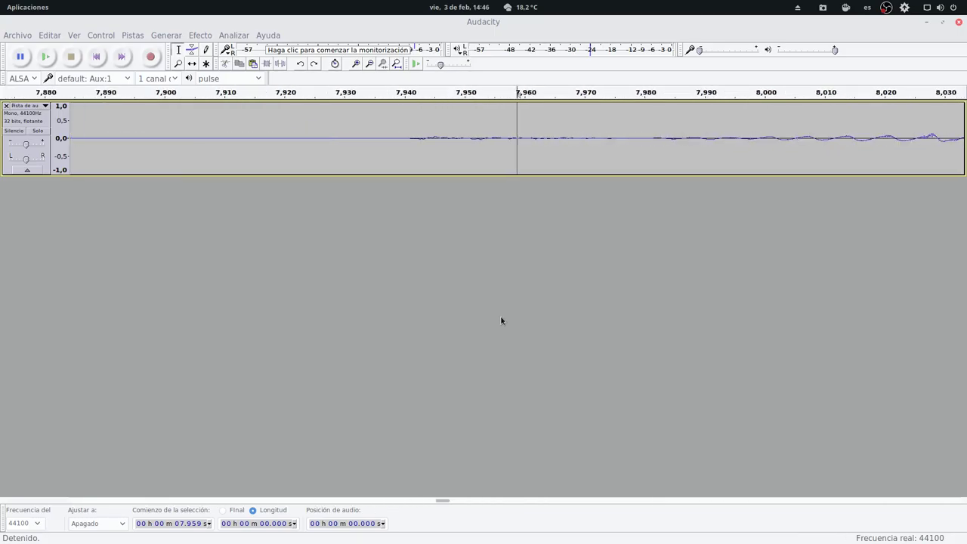
pyautogui.click(355, 64)
pyautogui.click(355, 63)
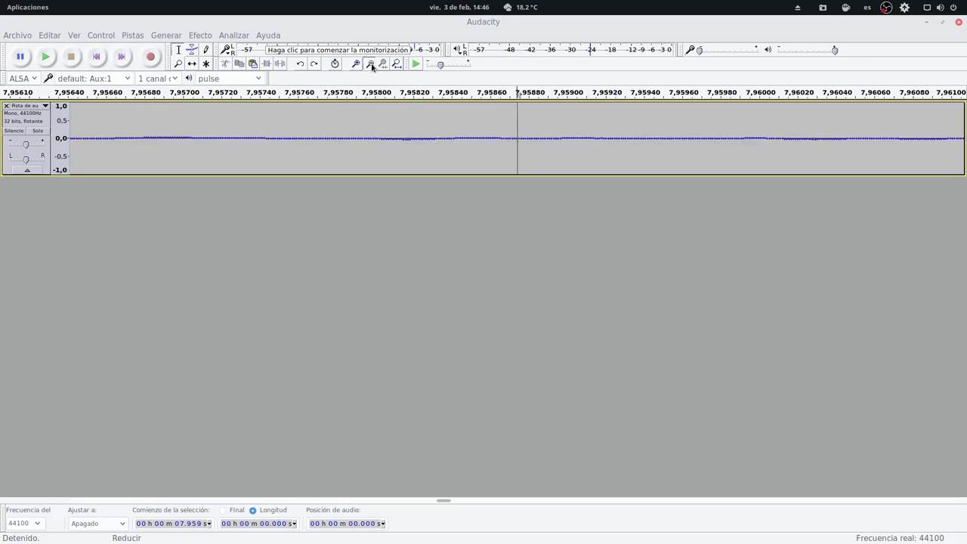
pyautogui.click(370, 64)
pyautogui.click(370, 63)
pyautogui.click(370, 64)
pyautogui.click(370, 63)
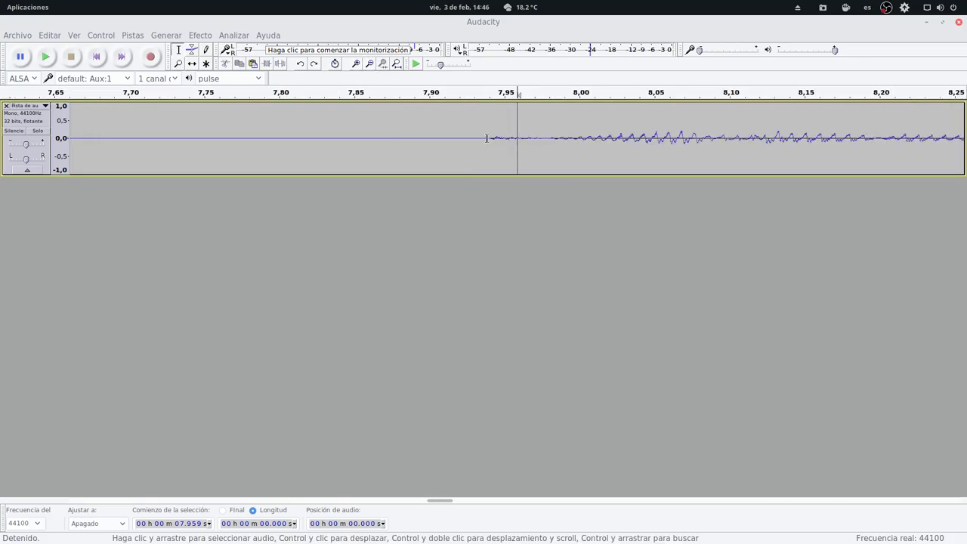
# - Refine the cursor position to about 7.941 s, right at the phrase's onset, and play briefly from there
pyautogui.click(492, 142)
pyautogui.keyDown('ctrl'); pyautogui.scroll(5, 496, 143); pyautogui.keyUp('ctrl')
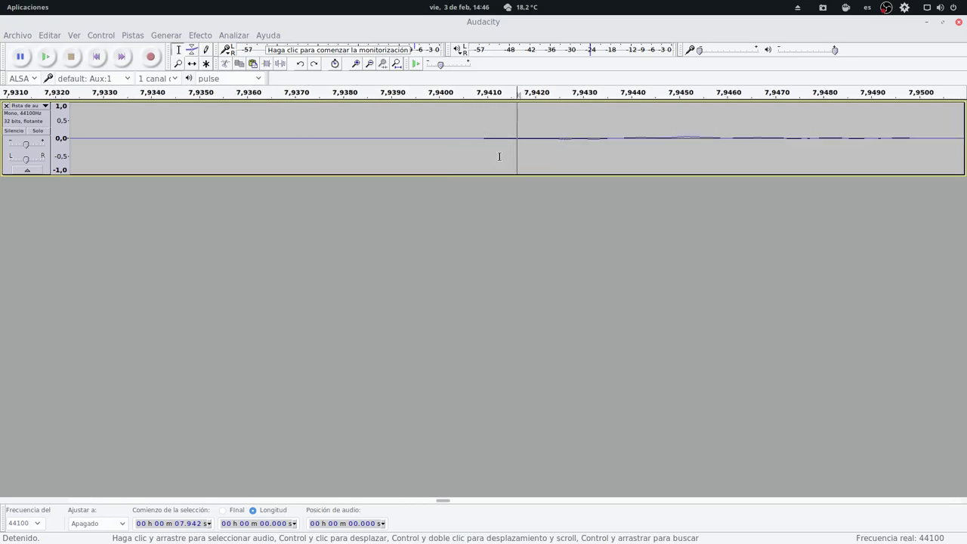
pyautogui.press('space')
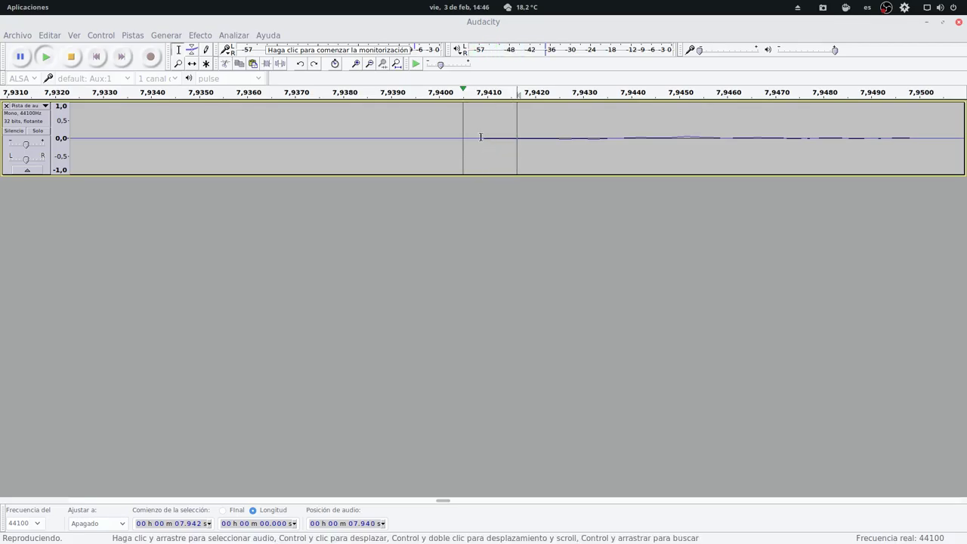
pyautogui.press('space')
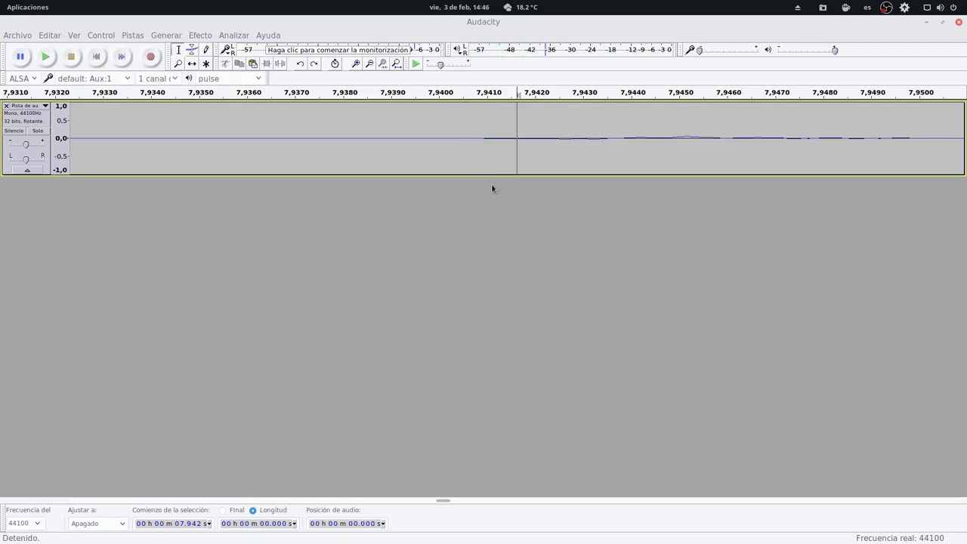
pyautogui.click(480, 136)
pyautogui.press('space')
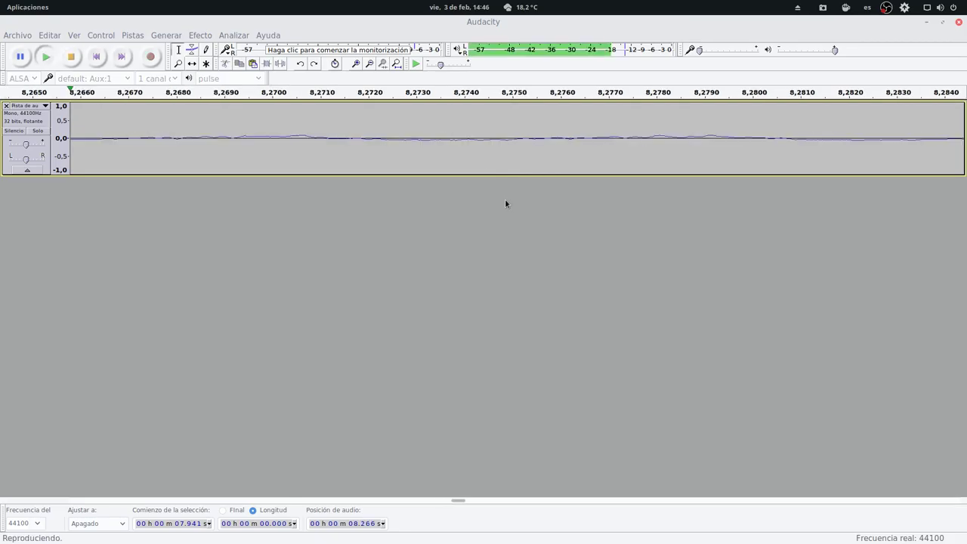
pyautogui.press('space')
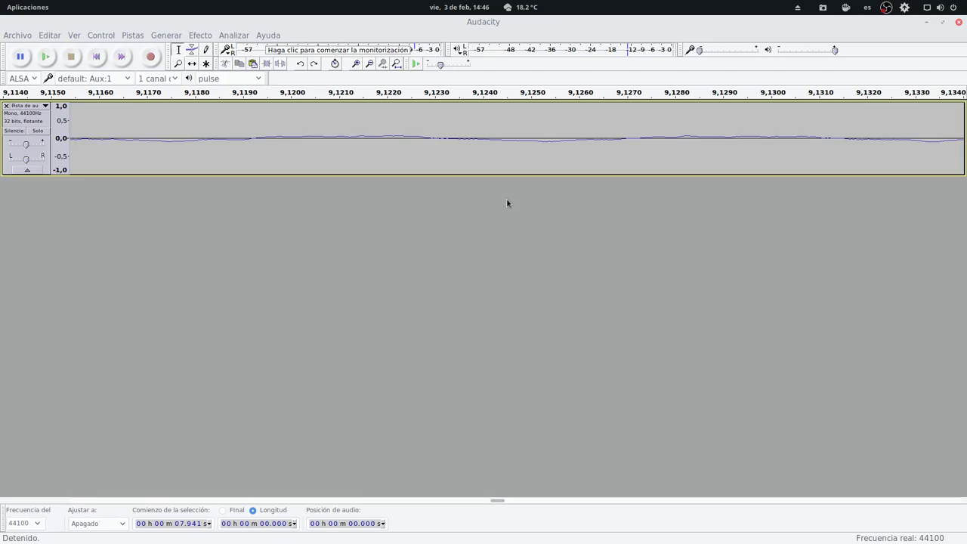
# - Zoom out to examine the audio around the second phrase, and zoom back in on the cursor at its onset
pyautogui.hotkey('ctrl', '3')
pyautogui.hotkey('ctrl', '3')
pyautogui.hotkey('ctrl', '3')
pyautogui.hotkey('ctrl', '3')
pyautogui.hotkey('ctrl', '3')
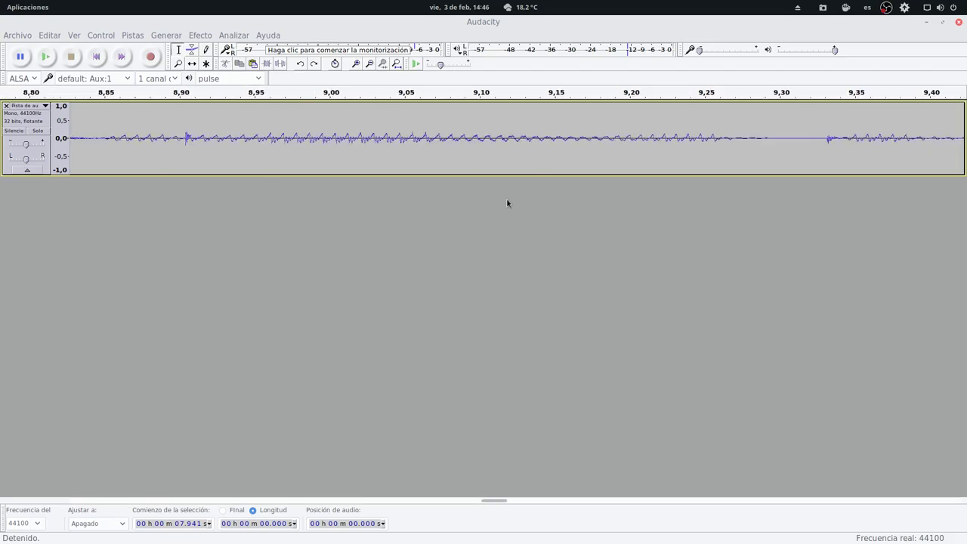
pyautogui.hotkey('ctrl', '3')
pyautogui.hotkey('ctrl', '3')
pyautogui.hotkey('ctrl', '3')
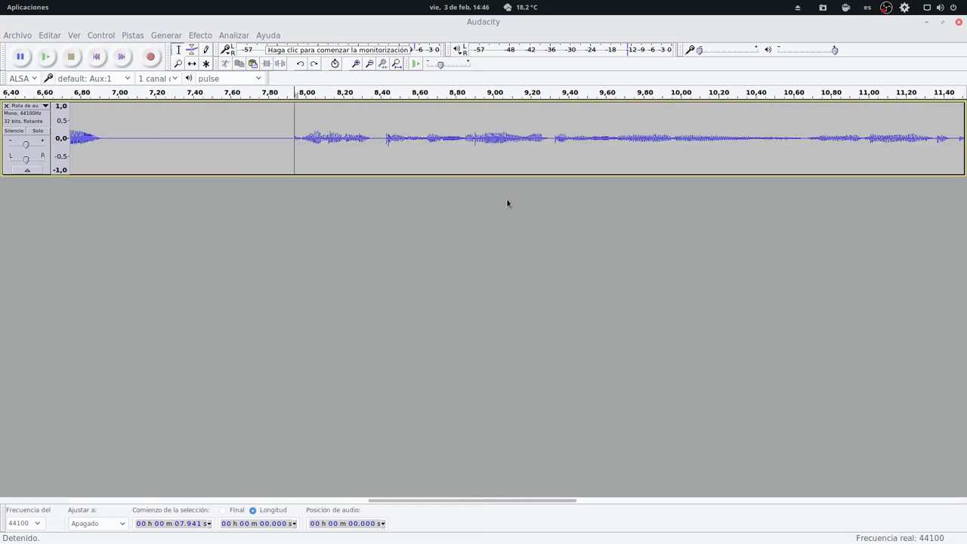
pyautogui.hotkey('ctrl', '1')
pyautogui.hotkey('ctrl', '1')
pyautogui.hotkey('ctrl', '1')
pyautogui.hotkey('ctrl', '1')
pyautogui.hotkey('ctrl', '1')
pyautogui.hotkey('ctrl', '1')
pyautogui.hotkey('ctrl', '1')
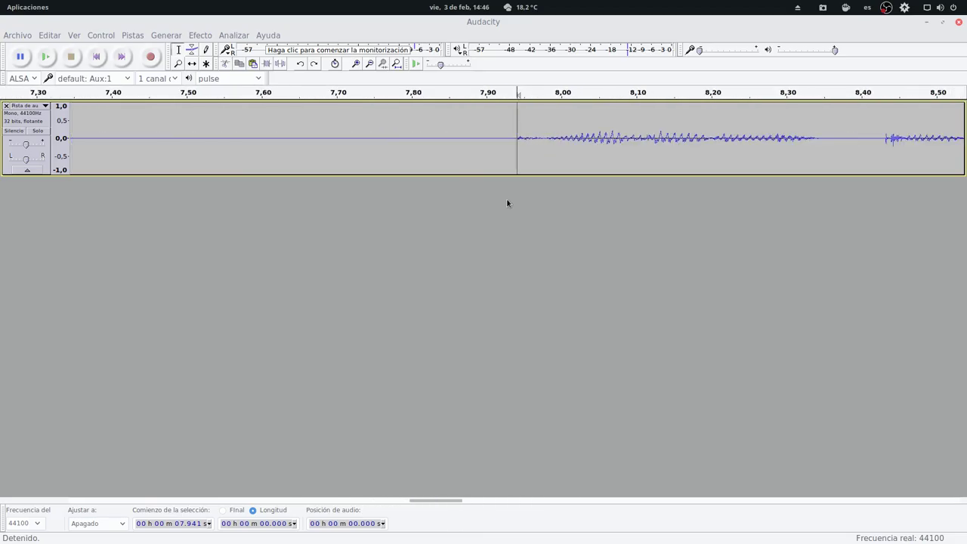
pyautogui.hotkey('ctrl', '1')
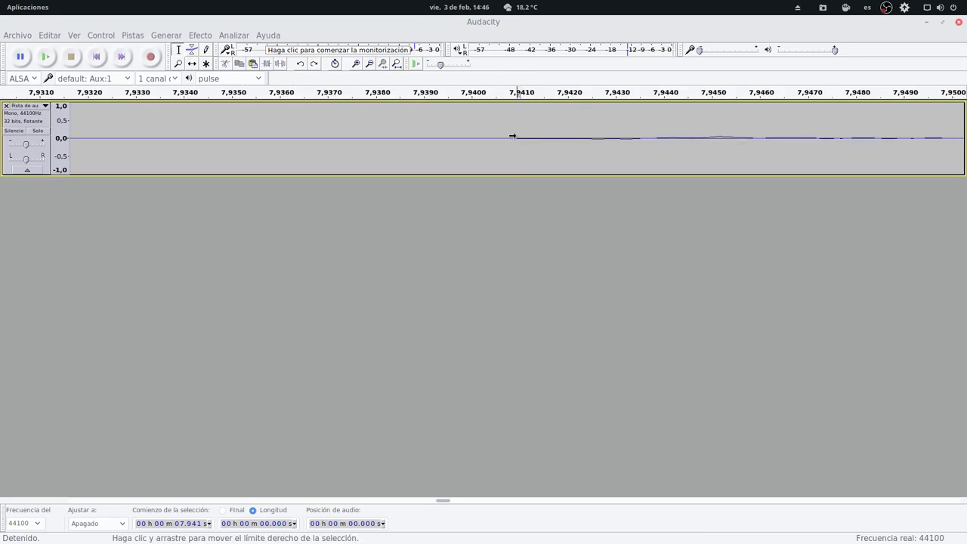
# - Place the cursor at about 9.07 s within the second phrase and zoom in closely on the waveform there
pyautogui.hotkey('ctrl', '3')
pyautogui.hotkey('ctrl', '3')
pyautogui.hotkey('ctrl', '3')
pyautogui.hotkey('ctrl', '3')
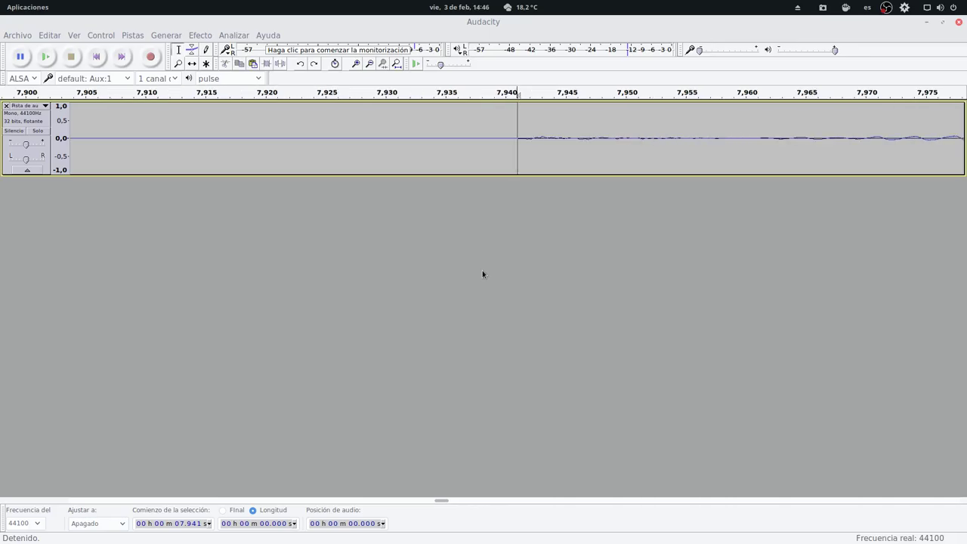
pyautogui.hotkey('ctrl', '3')
pyautogui.hotkey('ctrl', '3')
pyautogui.hotkey('ctrl', '3')
pyautogui.hotkey('ctrl', '3')
pyautogui.hotkey('ctrl', '3')
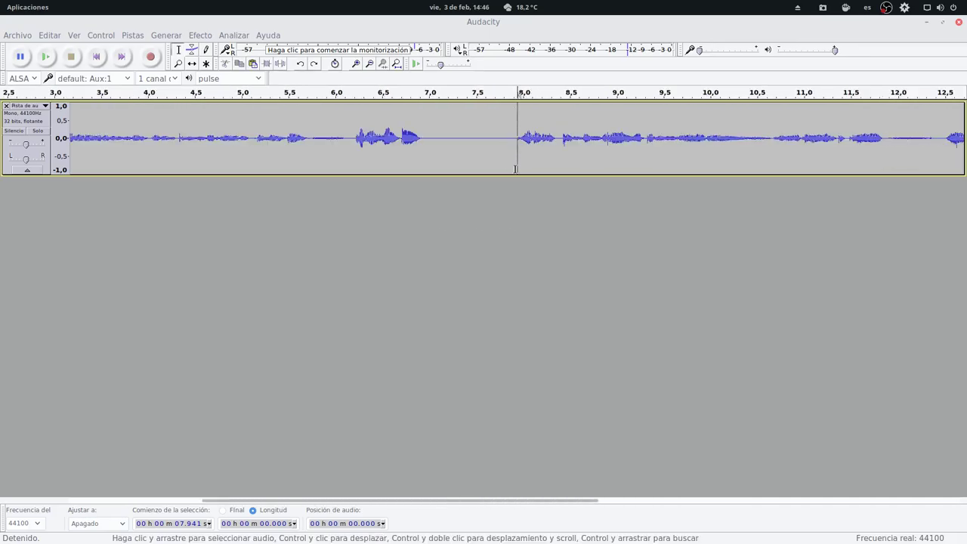
pyautogui.click(622, 141)
pyautogui.hotkey('ctrl', '1')
pyautogui.hotkey('ctrl', '1')
pyautogui.hotkey('ctrl', '1')
pyautogui.hotkey('ctrl', '1')
pyautogui.hotkey('ctrl', '1')
pyautogui.hotkey('ctrl', '1')
pyautogui.hotkey('ctrl', '1')
pyautogui.hotkey('ctrl', '1')
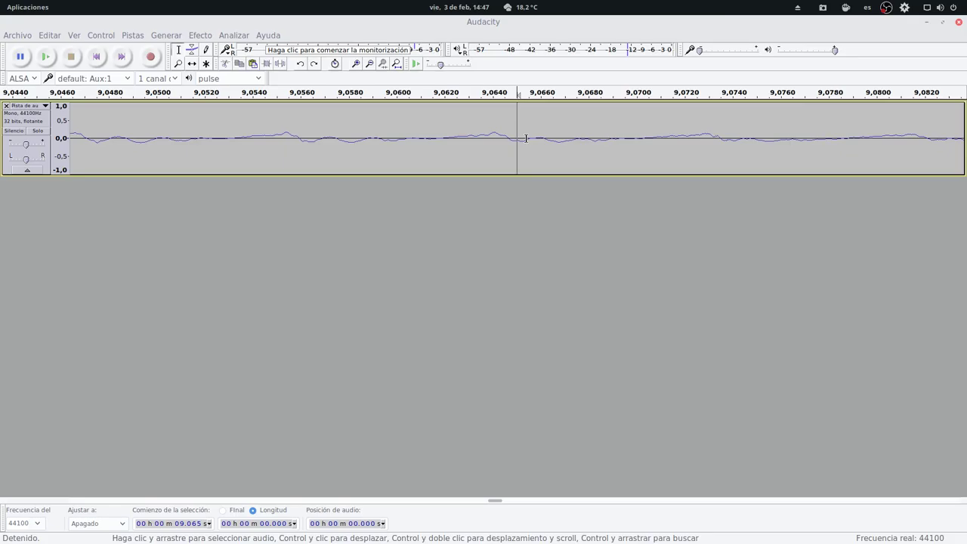
# - Reset the zoom to normal and fit the whole project to the window width
pyautogui.hotkey('ctrl', '2')
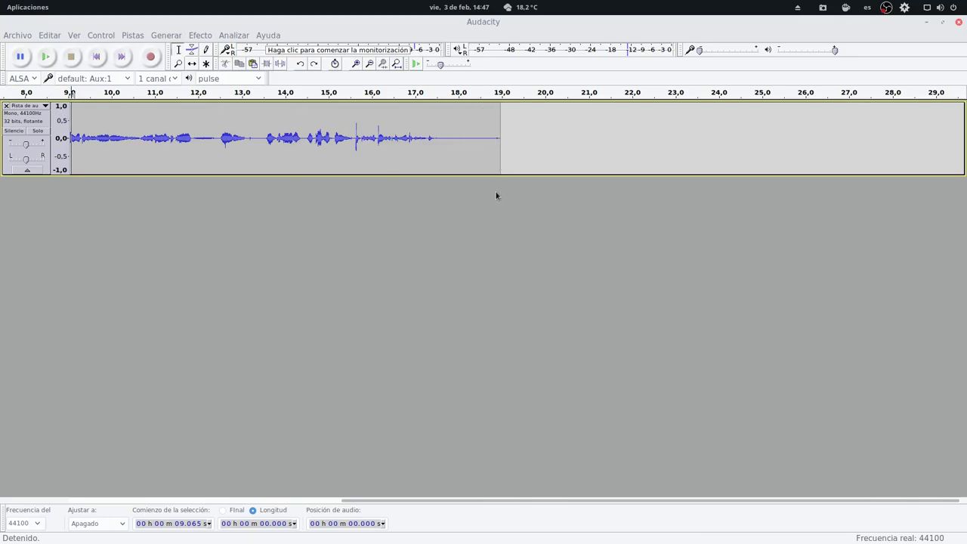
pyautogui.hotkey('ctrl', 'f')
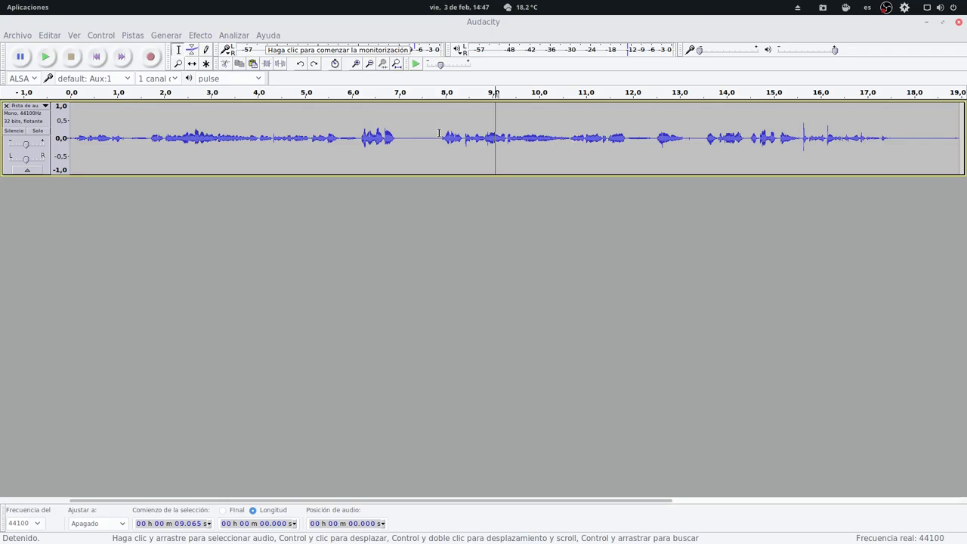
# - Zoom to a 1.429 s selection from about 7.873 s, and narrow the zoomed selection to 0.424 s from about 7.934 s
pyautogui.moveTo(439, 133); pyautogui.dragTo(505, 150)
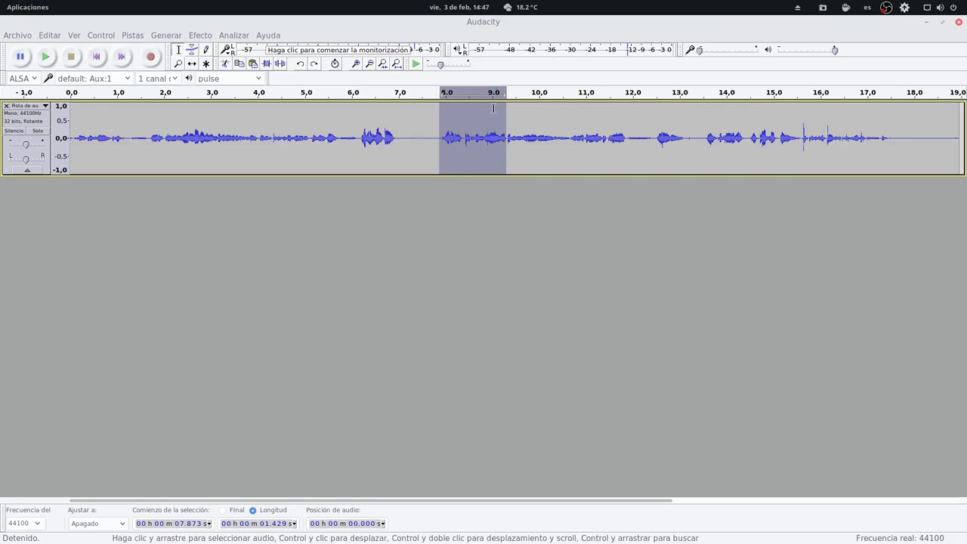
pyautogui.hotkey('ctrl', 'e')
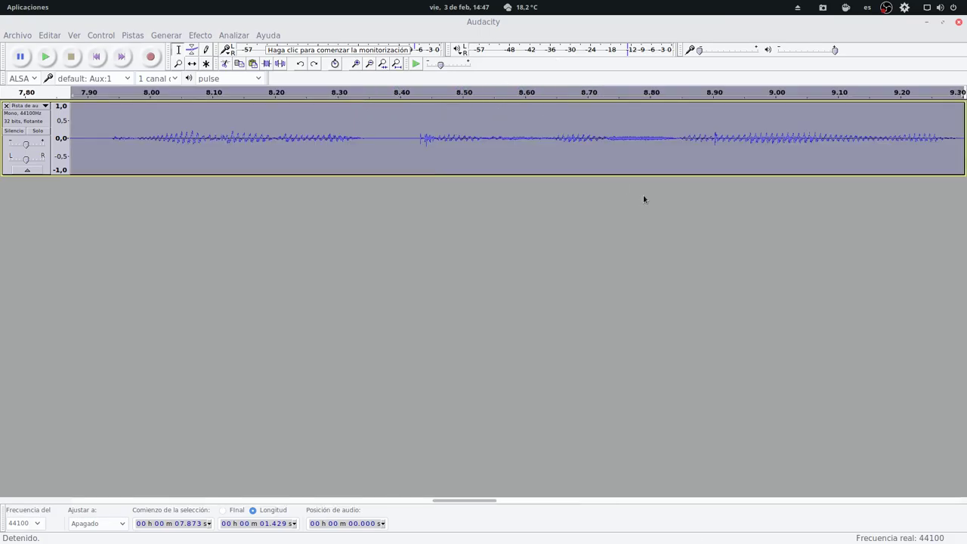
pyautogui.click(109, 132)
pyautogui.moveTo(108, 133); pyautogui.dragTo(369, 137)
pyautogui.hotkey('ctrl', 'e')
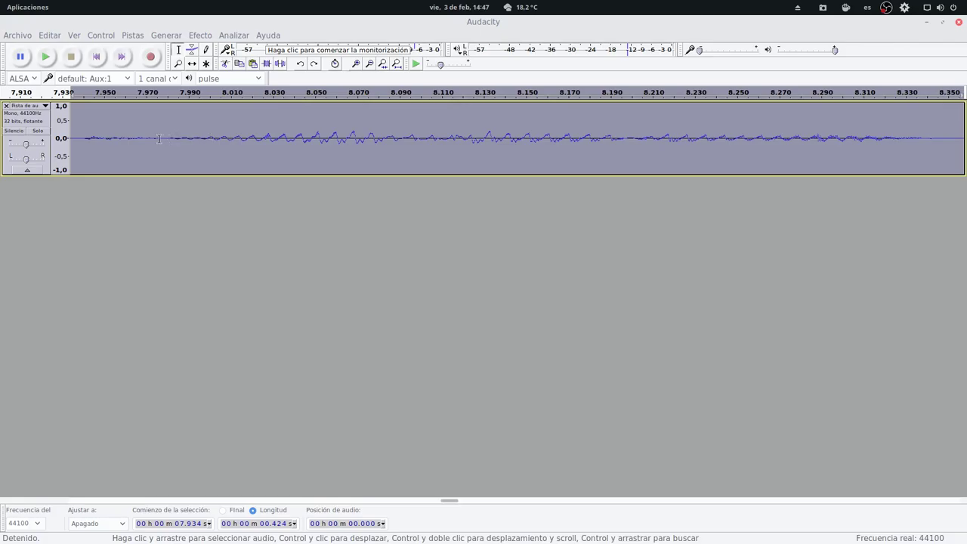
# - Select about 0.036 s of audio from 7.940 s at the phrase's onset, and fit the whole project to the window width
pyautogui.moveTo(158, 138); pyautogui.dragTo(83, 146)
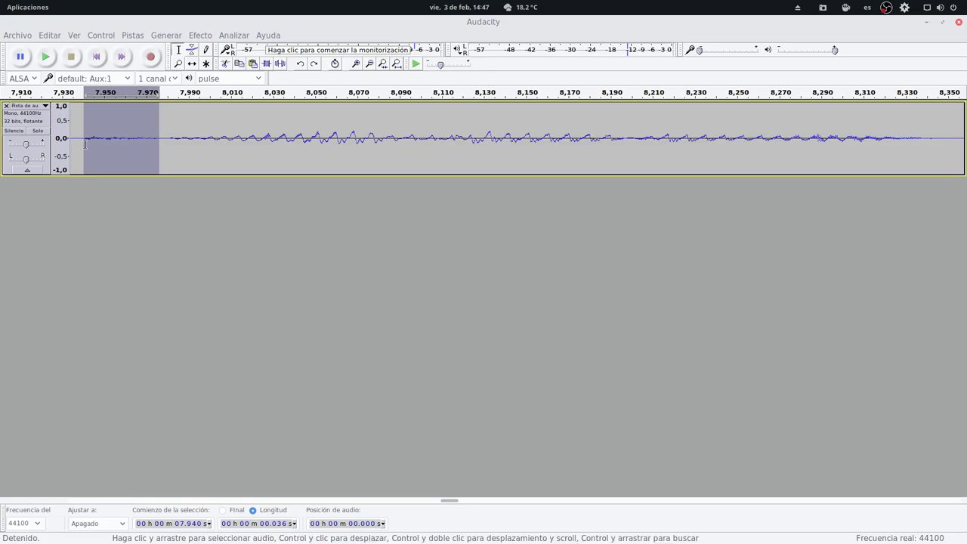
pyautogui.hotkey('ctrl', 'f')
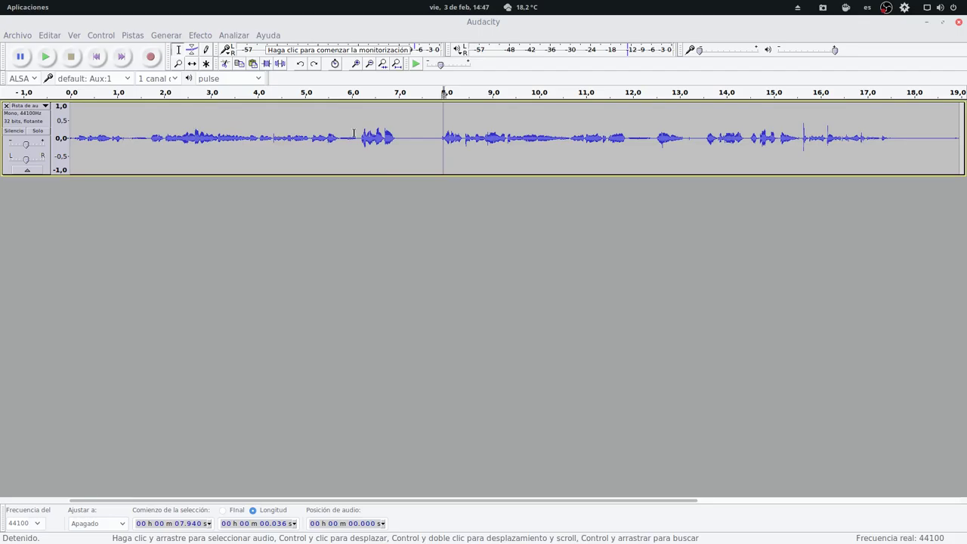
# - Normalize the loud phrase from about 6.176 s, 0.741 s long, to a maximum amplitude of -12 dB
pyautogui.click(393, 137)
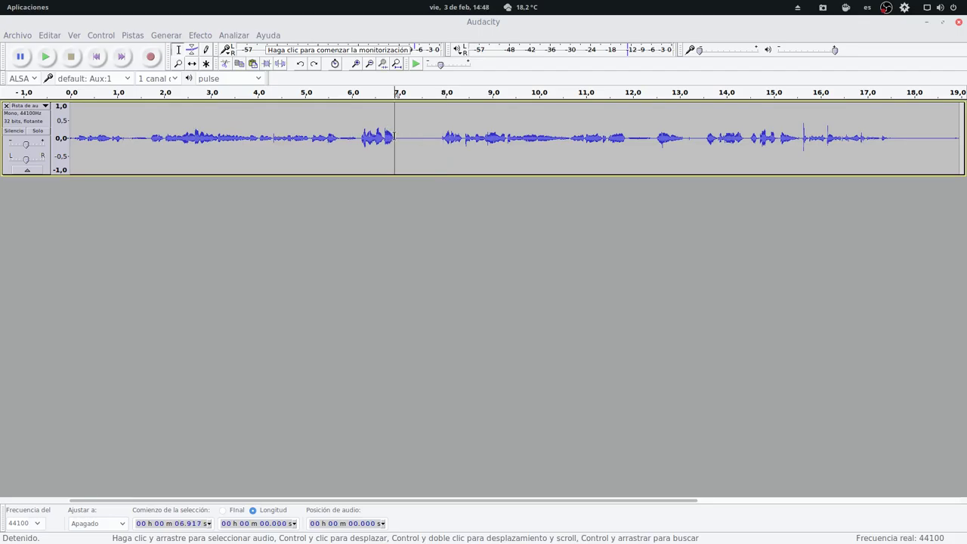
pyautogui.moveTo(394, 136); pyautogui.dragTo(360, 148)
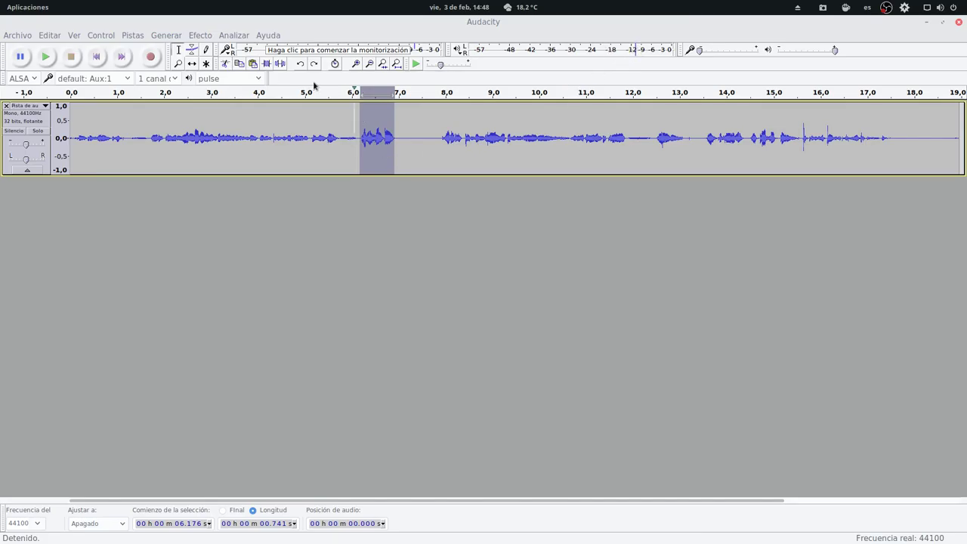
pyautogui.click(200, 35)
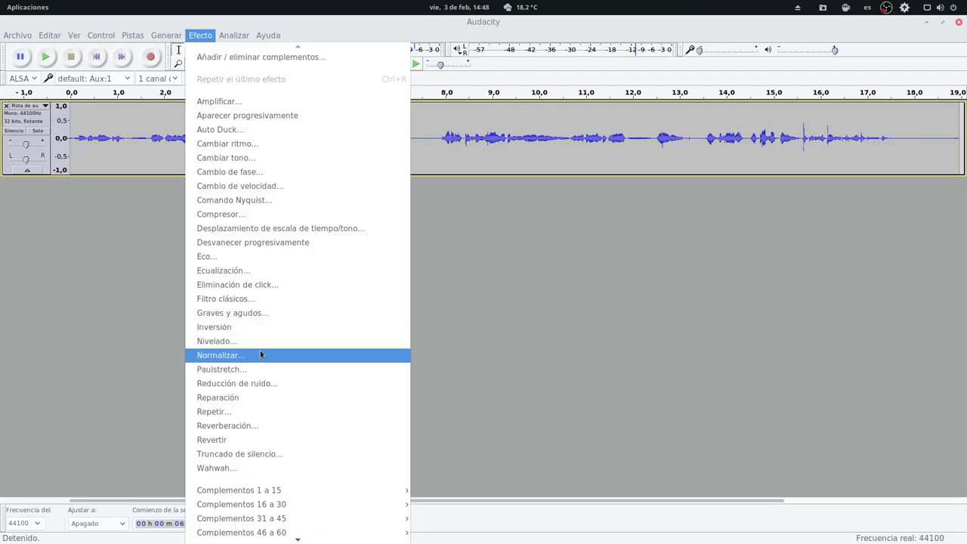
pyautogui.click(260, 355)
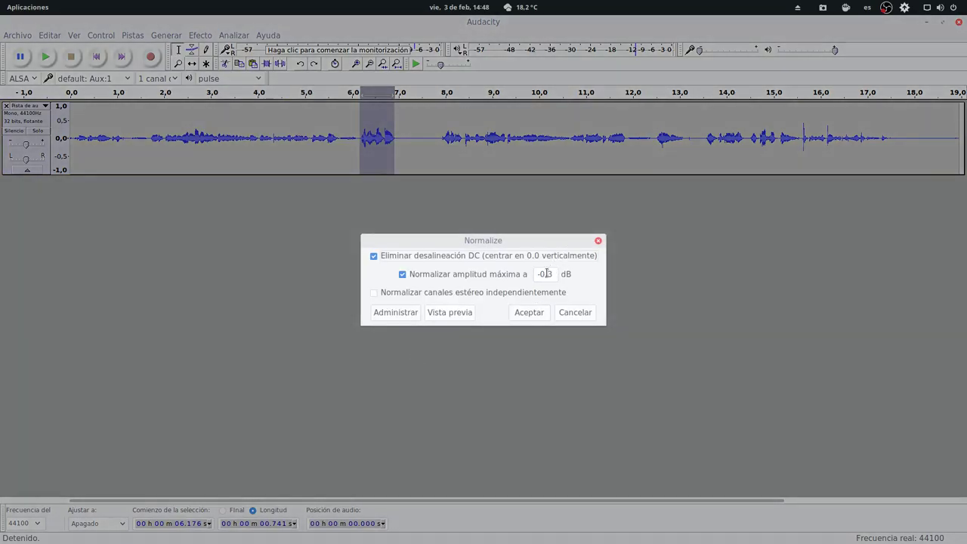
pyautogui.doubleClick(544, 274)
pyautogui.write('-12')
pyautogui.press('Return')
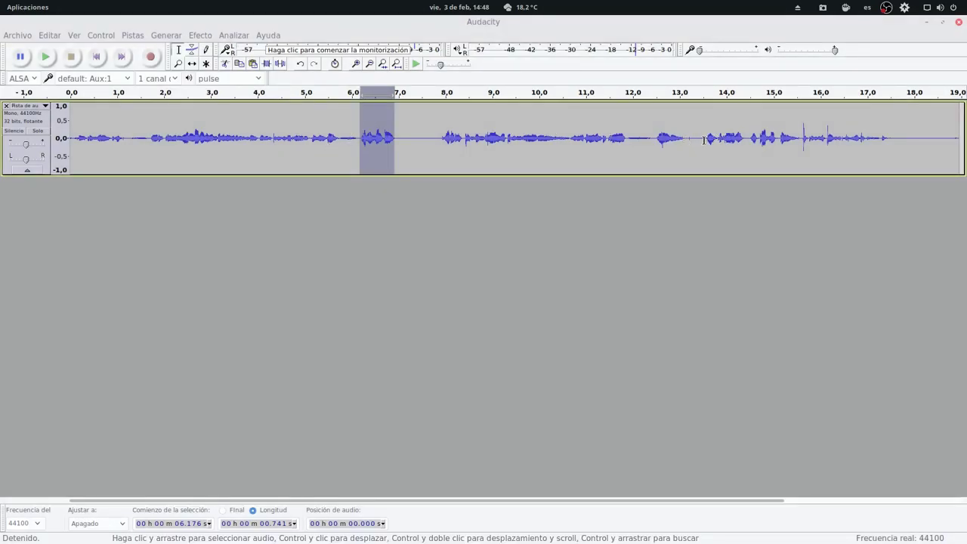
# - Repeat the normalization on the 0.870 s fragment from about 13.555 s and on the 3.985 s phrase from about 7.862 s
pyautogui.moveTo(706, 139); pyautogui.dragTo(745, 155)
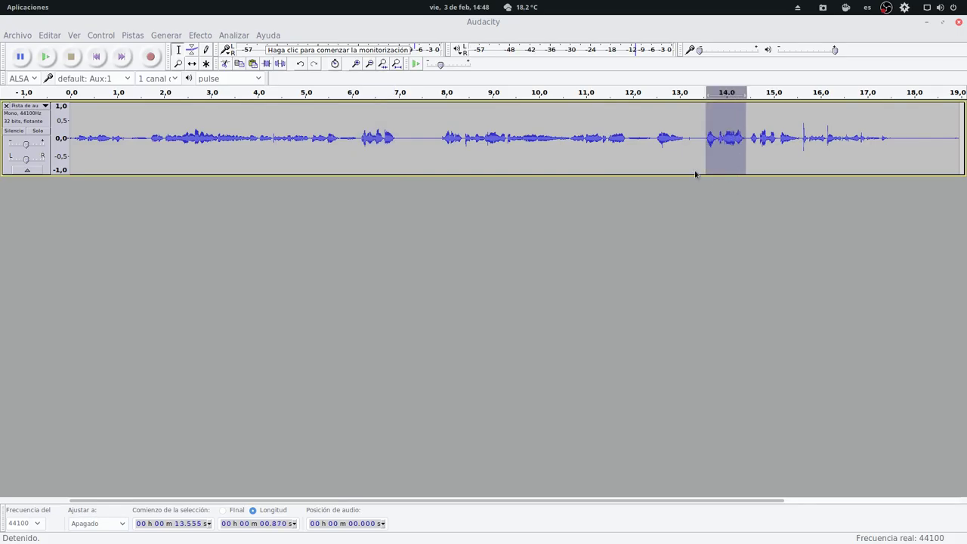
pyautogui.moveTo(625, 137); pyautogui.dragTo(440, 137)
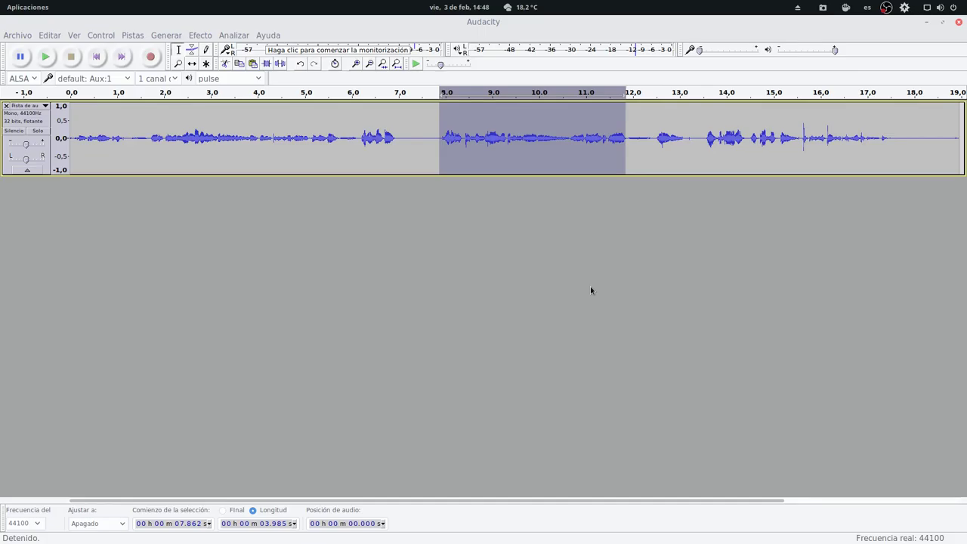
# - Undo the normalizations back past the recording, and redo once to bring the original voice track back
pyautogui.hotkey('ctrl', 'z')
pyautogui.hotkey('ctrl', 'z')
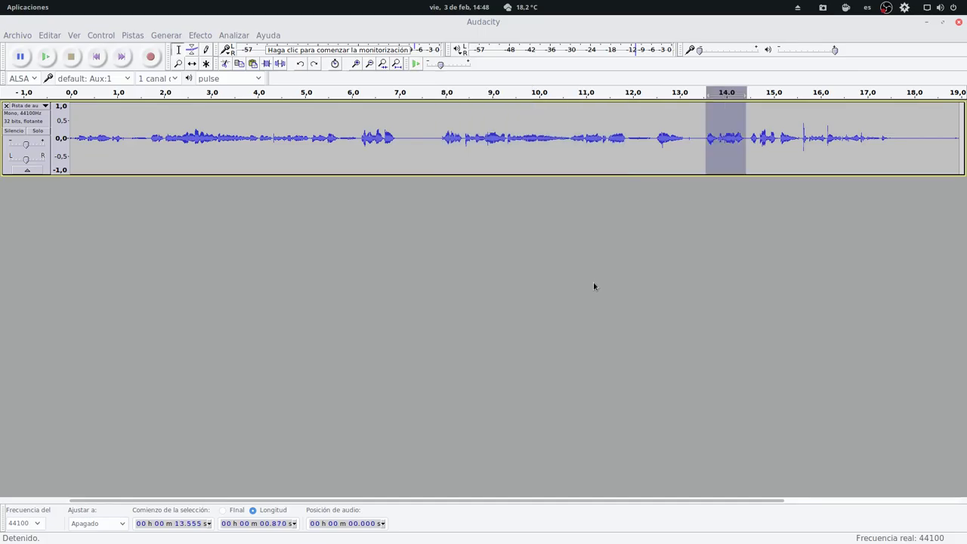
pyautogui.hotkey('ctrl', 'z')
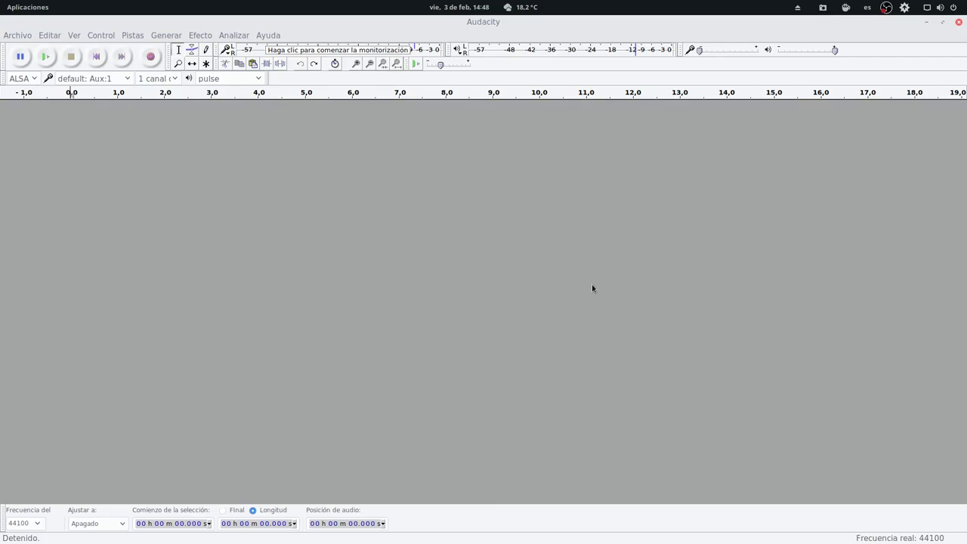
pyautogui.hotkey('ctrl', 'shift', 'z')
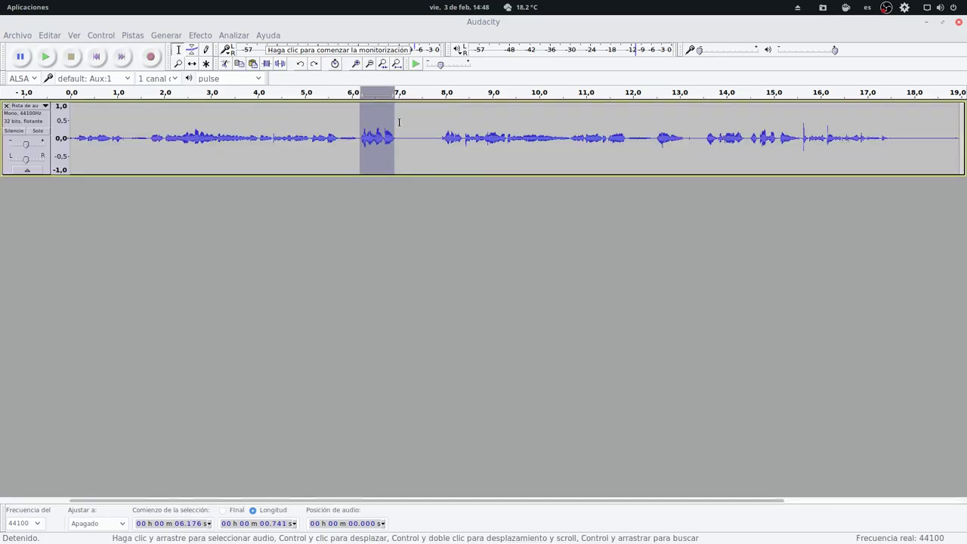
# - Place the cursor at about 7.497 s and save the Audacity project in the home folder, using the author's first name as file name
pyautogui.click(422, 132)
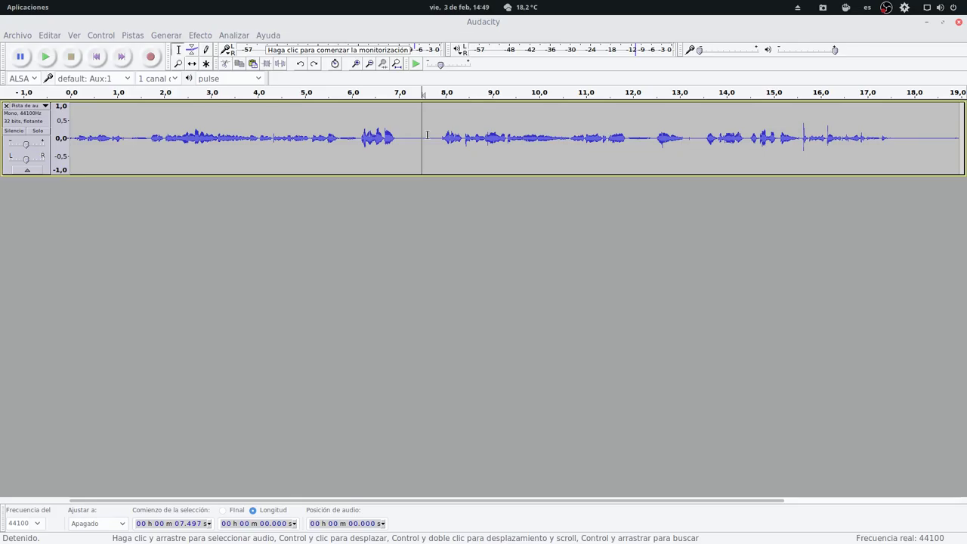
pyautogui.hotkey('ctrl', 's')
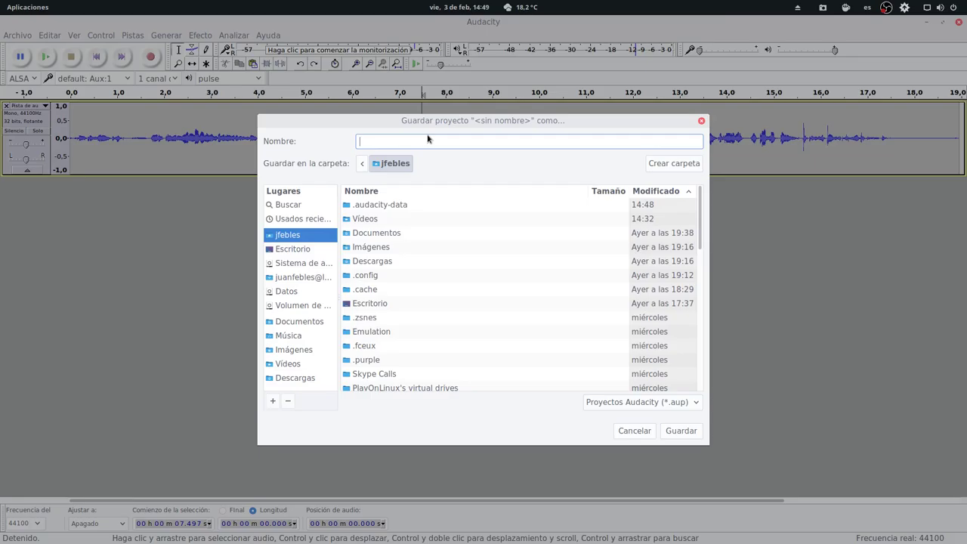
pyautogui.write('juan')
pyautogui.press('Return')
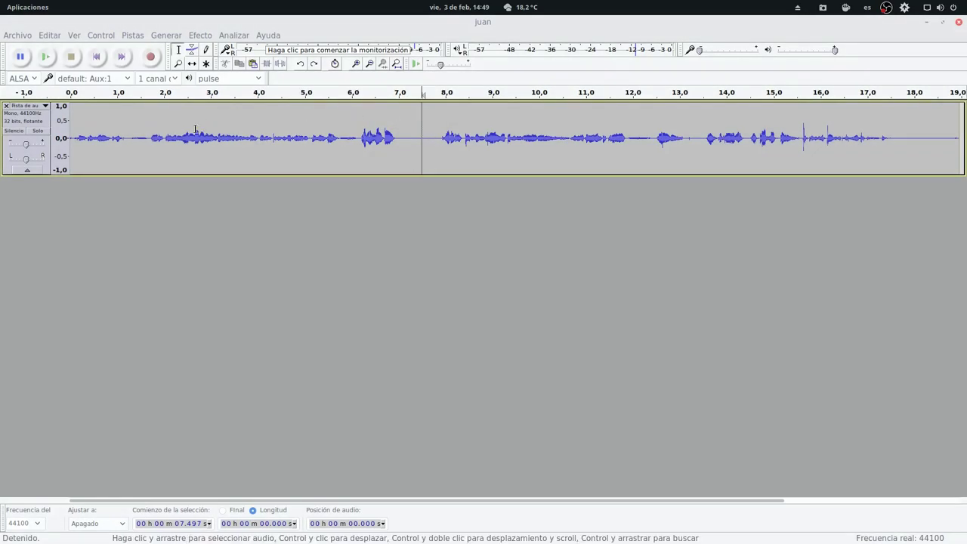
# - Delete the 2.094 s of audio starting at about 3.405 s and save the project again
pyautogui.moveTo(229, 138); pyautogui.dragTo(327, 139)
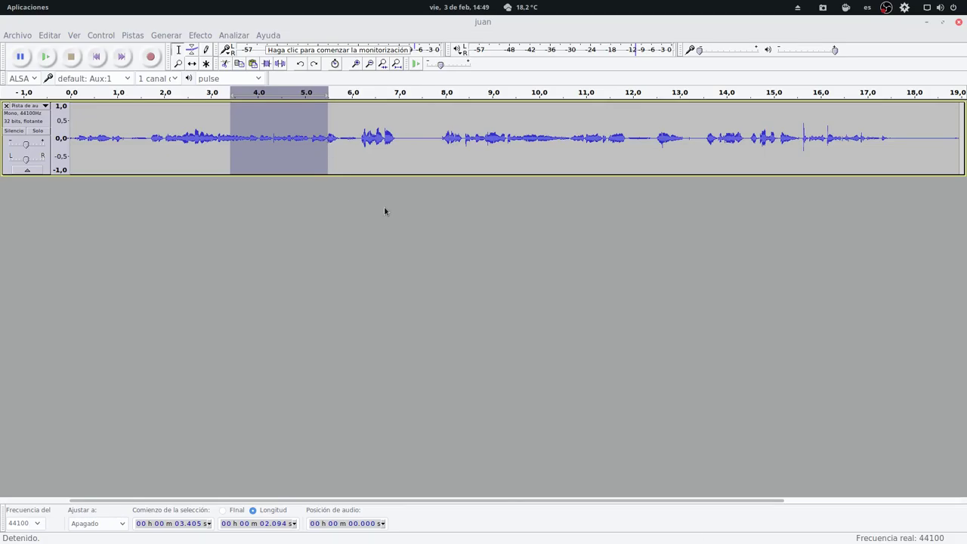
pyautogui.press('Delete')
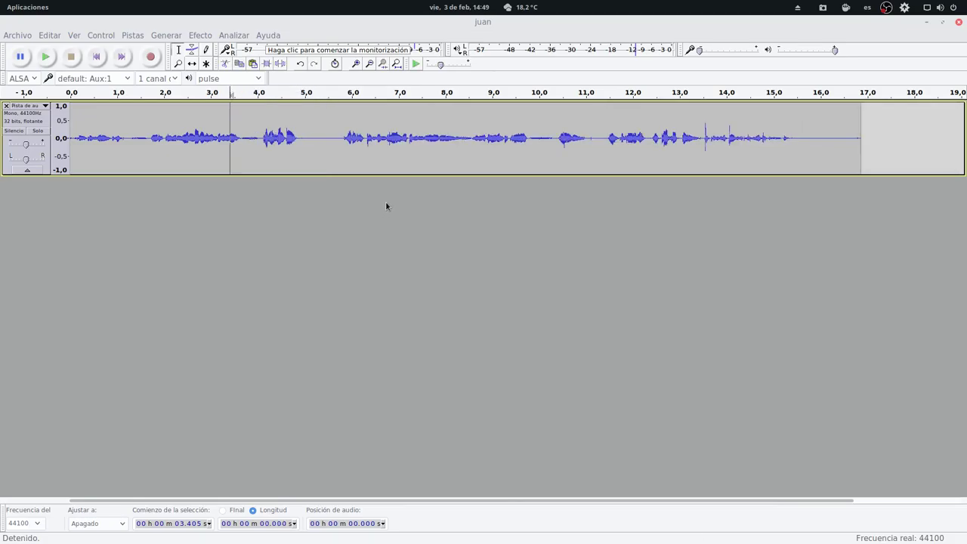
pyautogui.hotkey('ctrl', 's')
# - Look through the available playback devices and keep pulse as the output
pyautogui.click(257, 79)
pyautogui.press('Escape')
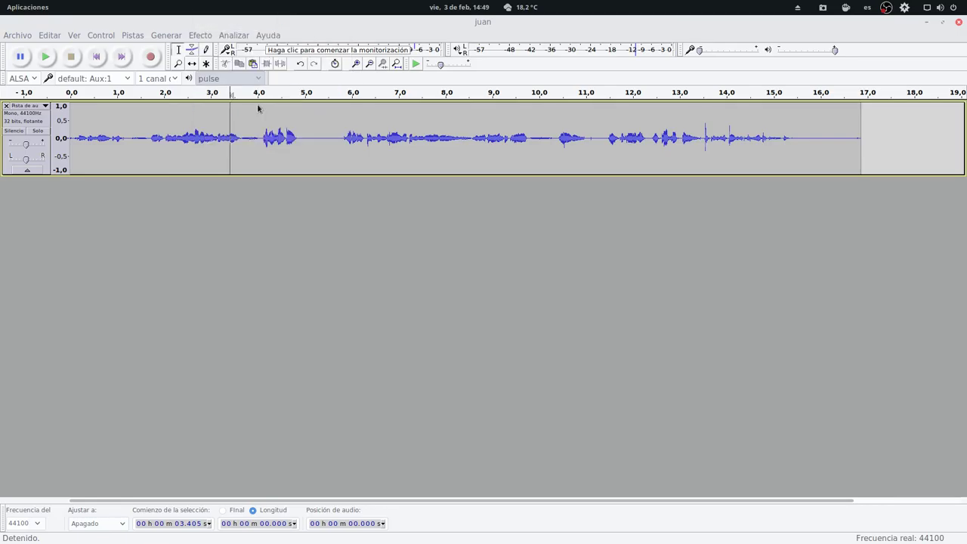
pyautogui.click(259, 80)
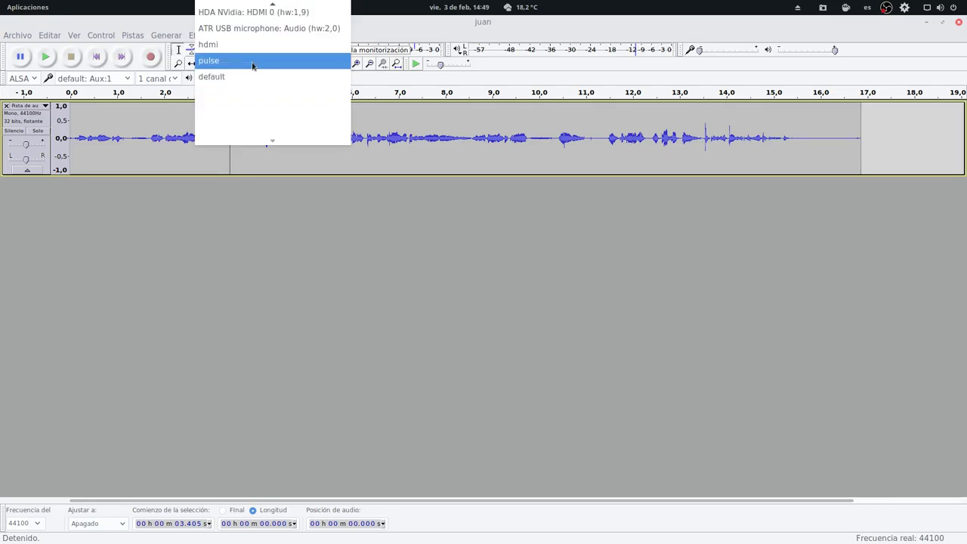
pyautogui.click(252, 65)
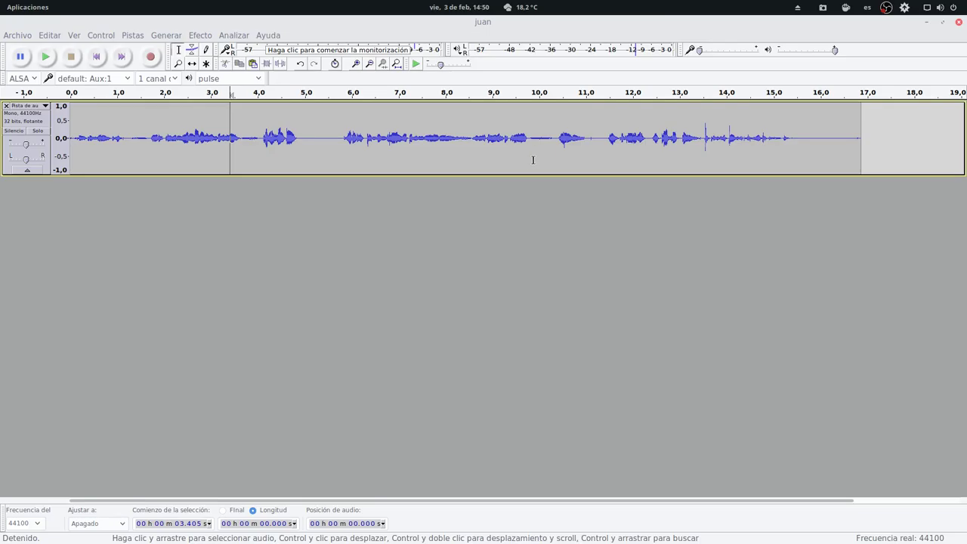
# - Open the audio export dialog and dismiss it
pyautogui.hotkey('ctrl', 'shift', 'e')
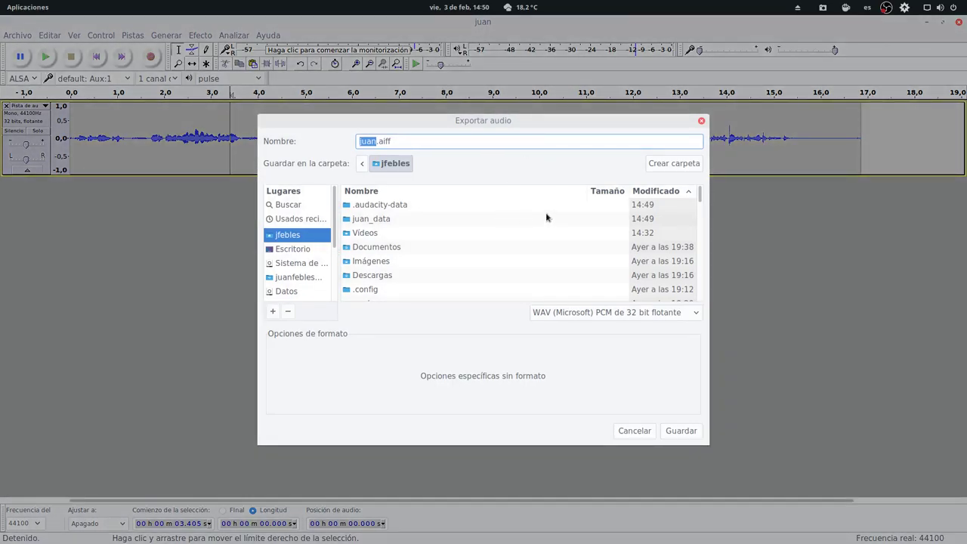
pyautogui.click(700, 123)
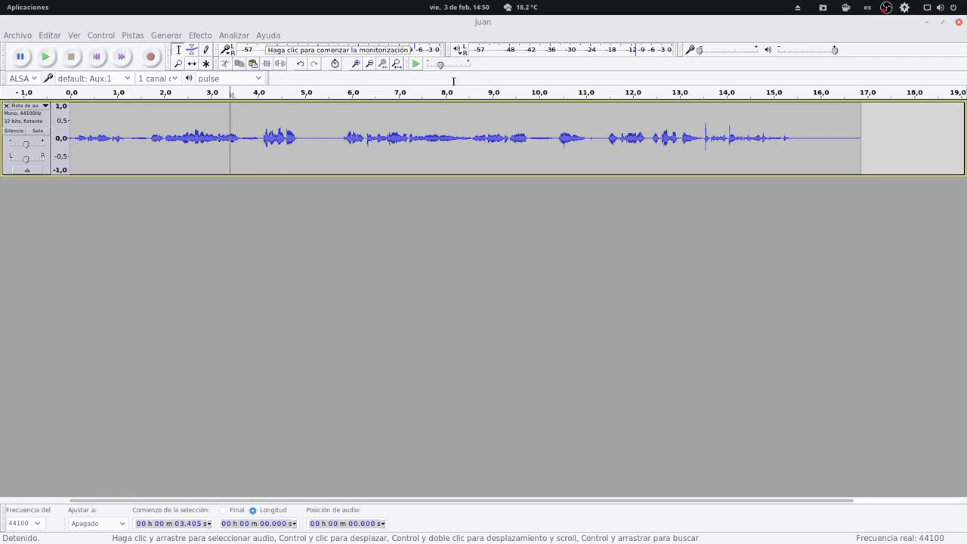
# - Place the cursor in the quiet gap at about 10.365 s, just before the next phrase
pyautogui.click(342, 139)
pyautogui.click(557, 140)
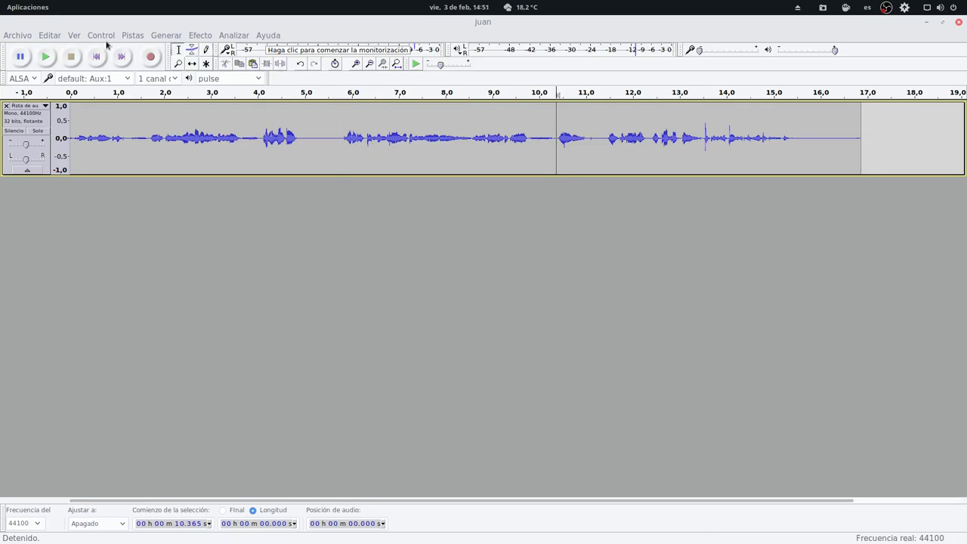
# - Examine the available editing and track commands together with their keyboard shortcuts
pyautogui.click(56, 36)
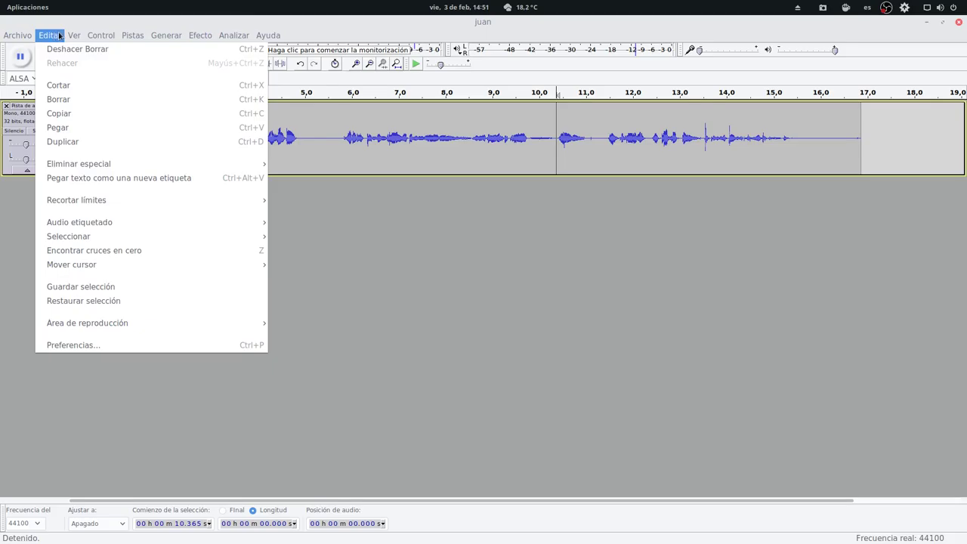
pyautogui.moveTo(137, 36)
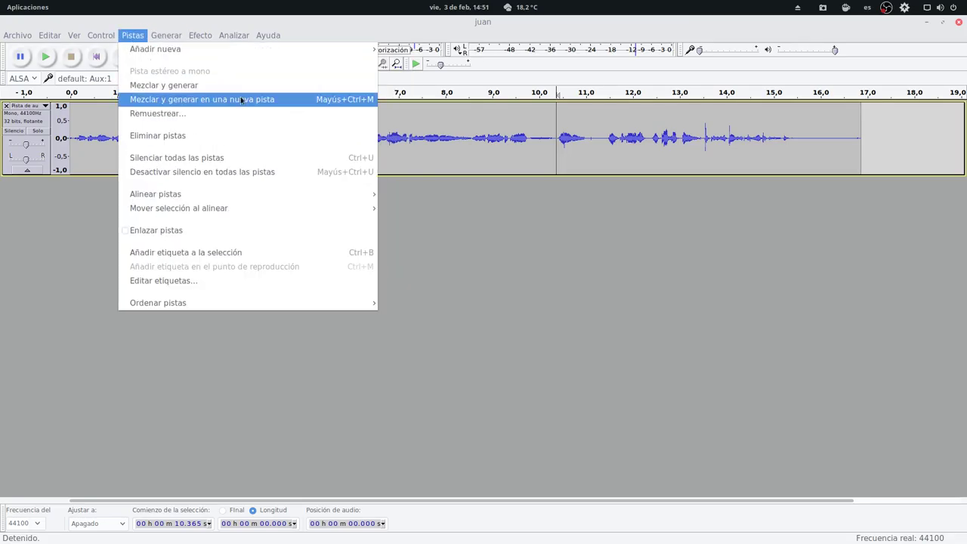
pyautogui.click(548, 290)
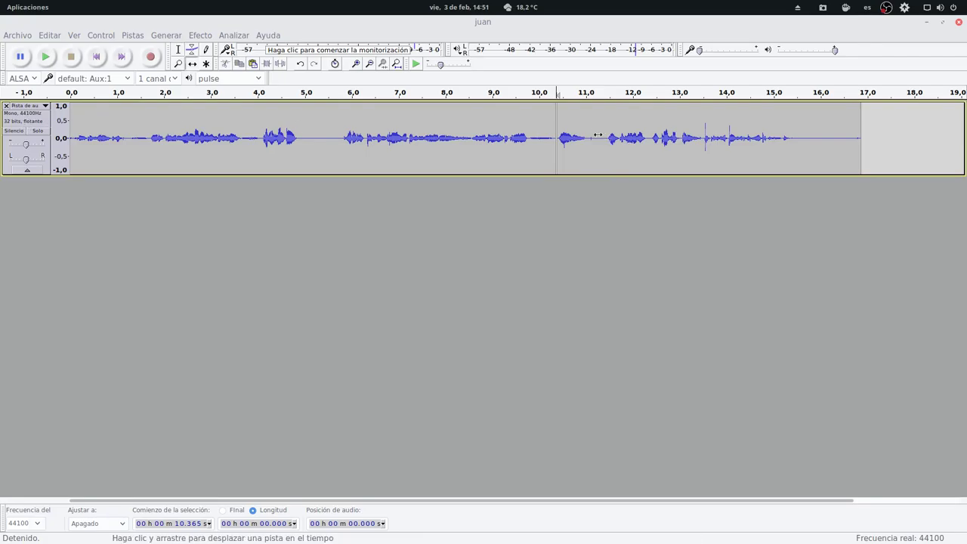
# - Split the track at about 10.365 s and time-shift the later clip so it starts at about 11.1 s
pyautogui.moveTo(657, 136)
pyautogui.mouseDown()
pyautogui.moveTo(788, 136)
pyautogui.moveTo(596, 136)
pyautogui.moveTo(690, 137)
pyautogui.moveTo(639, 137)
pyautogui.mouseUp()
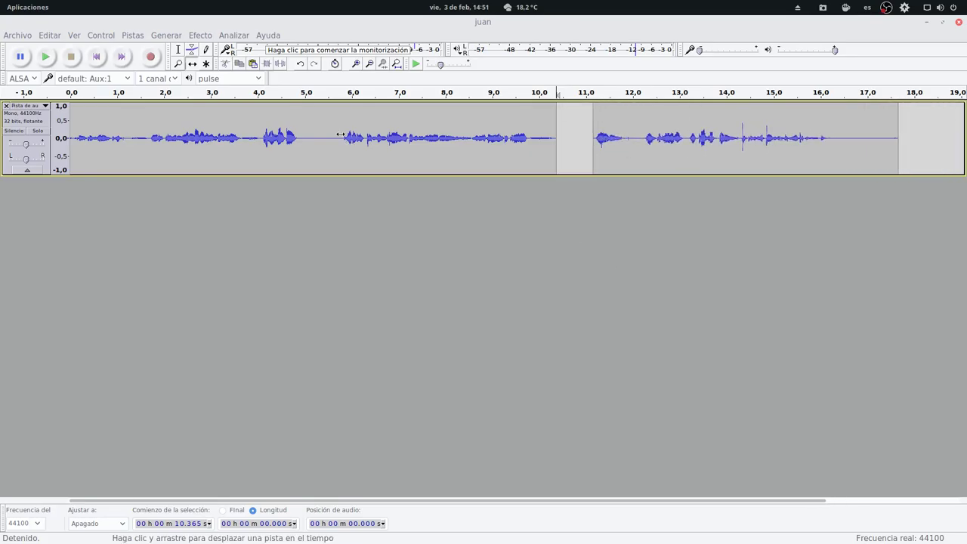
# - Split the audio at about 5.800 s and time-shift the middle clip so it starts at about 5.9 s, leaving a small gap
pyautogui.press('F1')
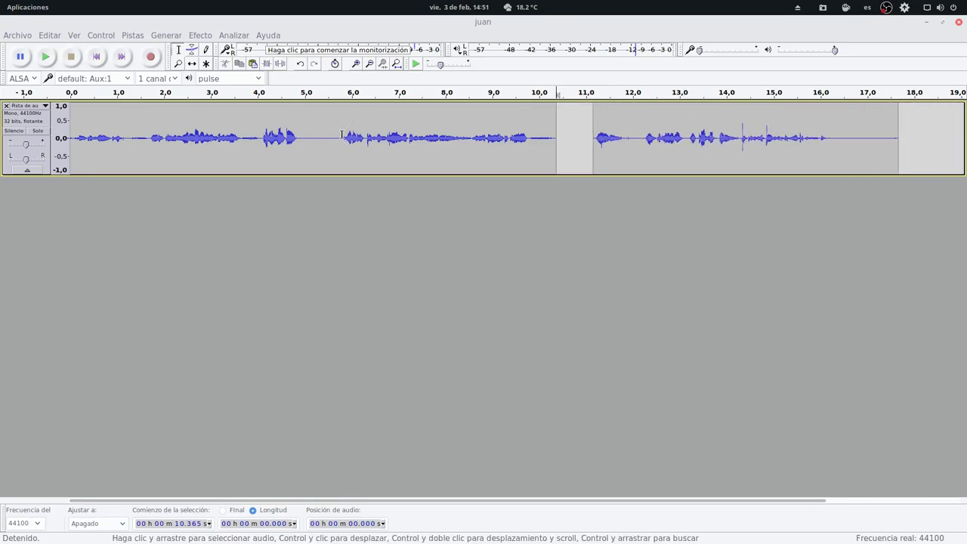
pyautogui.click(342, 134)
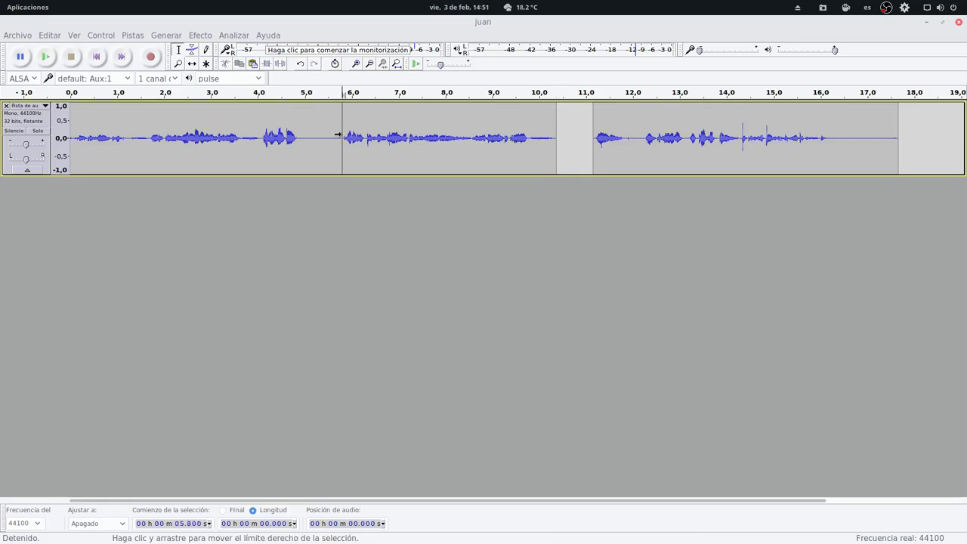
pyautogui.press('F5')
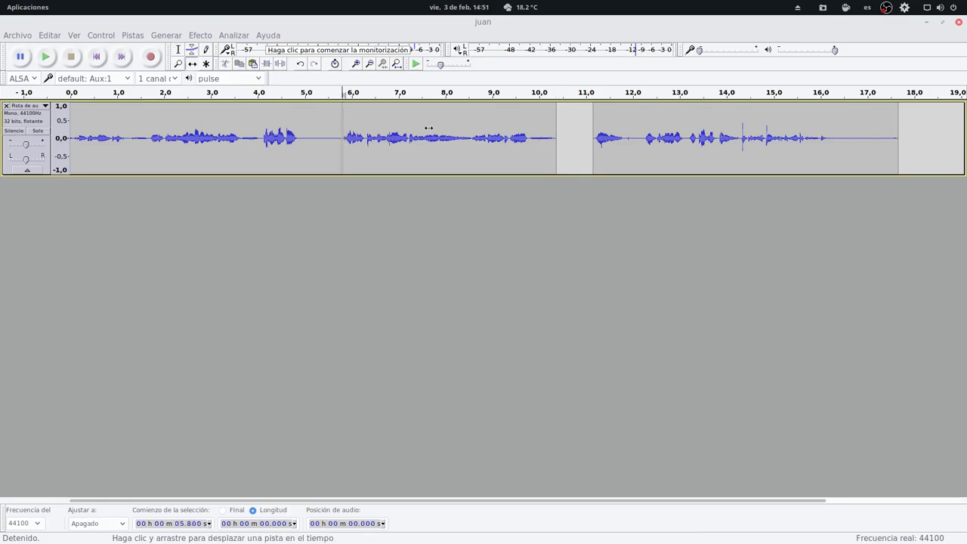
pyautogui.moveTo(363, 123); pyautogui.dragTo(400, 125)
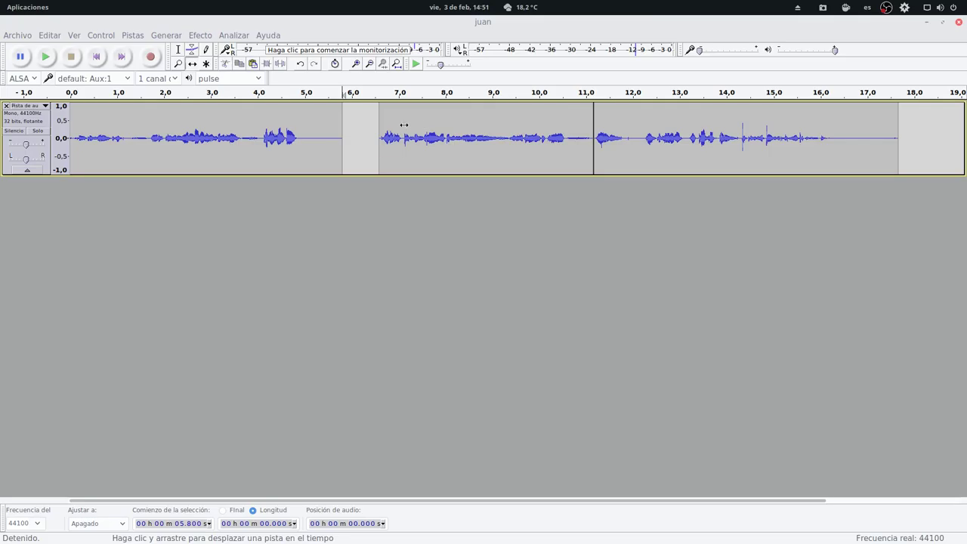
pyautogui.moveTo(427, 125); pyautogui.dragTo(397, 123)
pyautogui.press('F6')
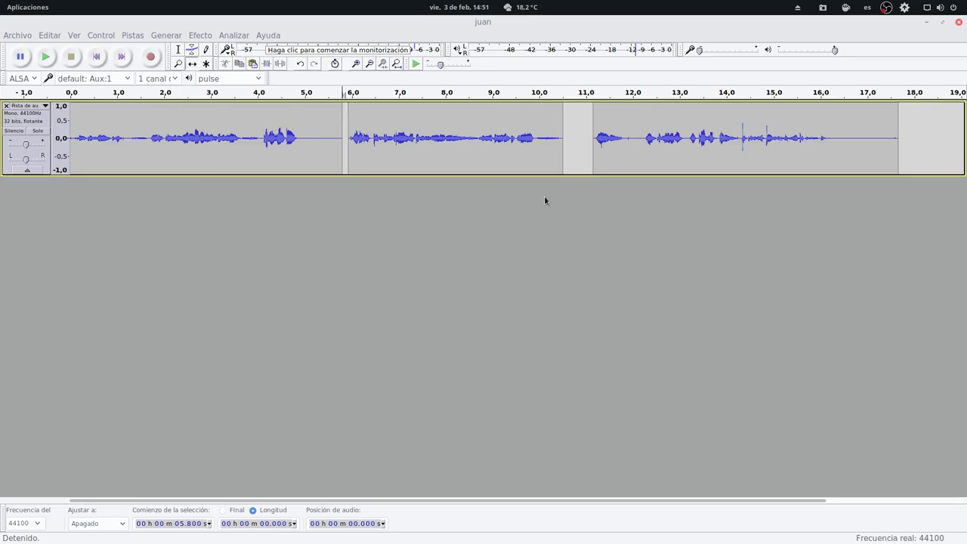
# - Time-shift the last clip so it starts at about 13.36 s and the middle clip so it starts at about 8.4 s
pyautogui.moveTo(604, 140); pyautogui.dragTo(707, 139)
pyautogui.moveTo(445, 145); pyautogui.dragTo(561, 145)
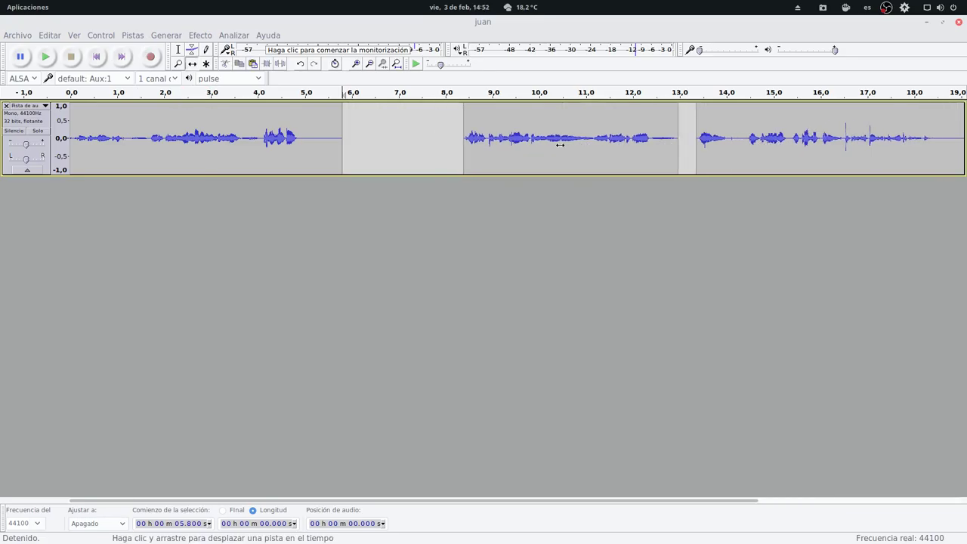
# - Switch to the Selection tool and select the middle, last and first clips individually, one after another
pyautogui.press('F1')
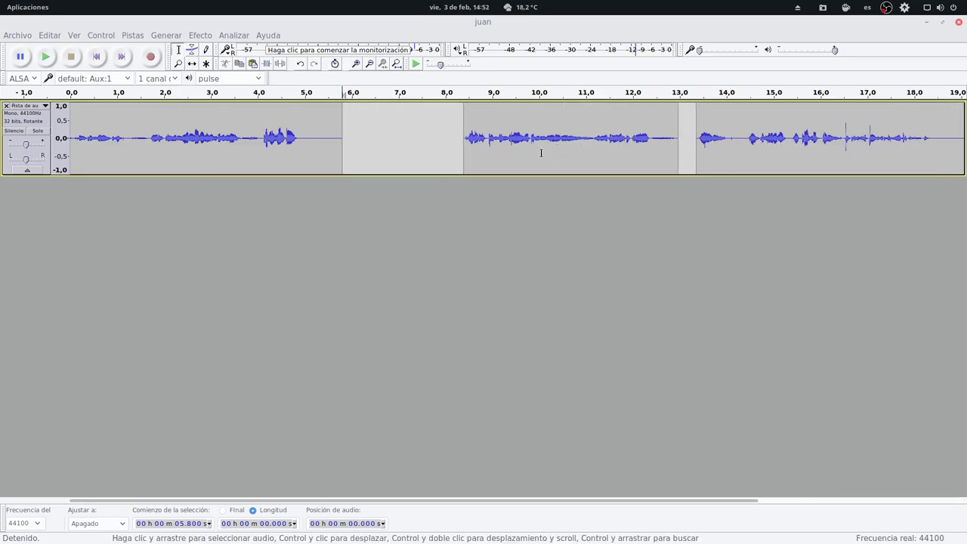
pyautogui.doubleClick(540, 152)
pyautogui.doubleClick(740, 140)
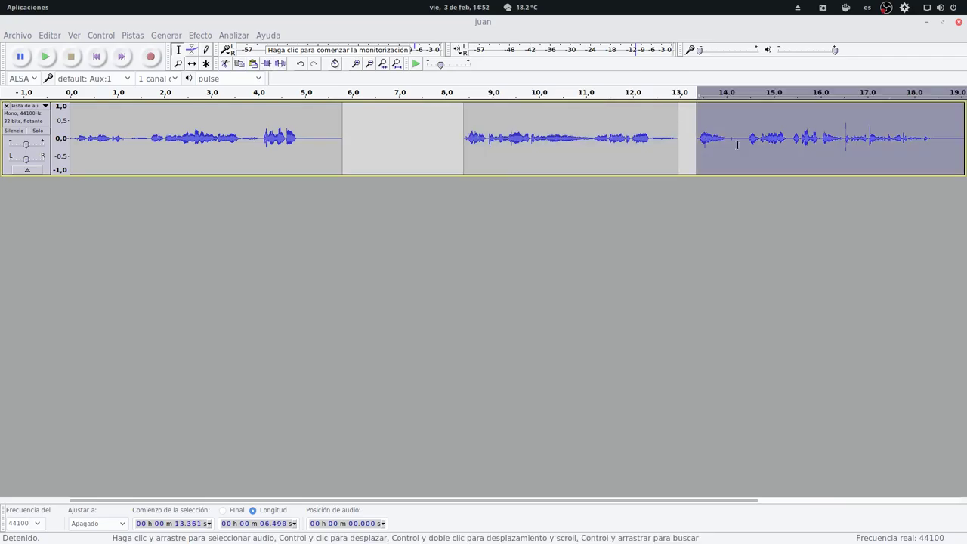
pyautogui.click(288, 137)
pyautogui.doubleClick(288, 137)
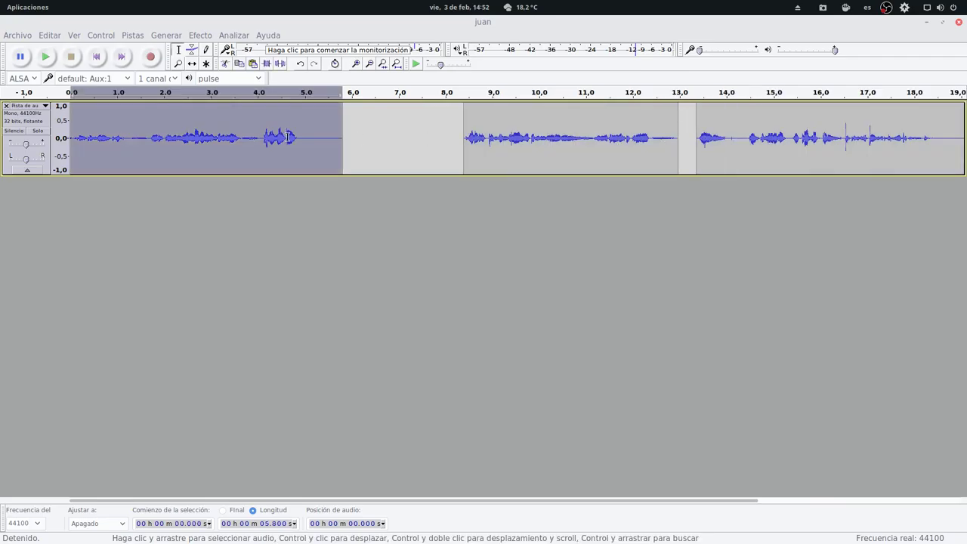
# - Undo the clip shifts, both splits and the removal of the 2.094 s passage starting at 3.405 s
pyautogui.hotkey('ctrl', 'z')
pyautogui.hotkey('ctrl', 'z')
pyautogui.hotkey('ctrl', 'z')
pyautogui.hotkey('ctrl', 'z')
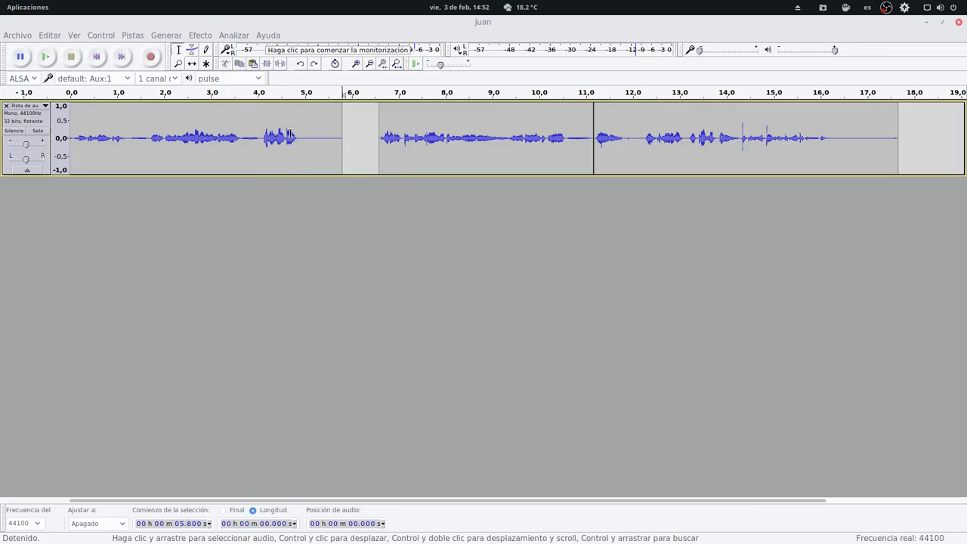
pyautogui.hotkey('ctrl', 'z')
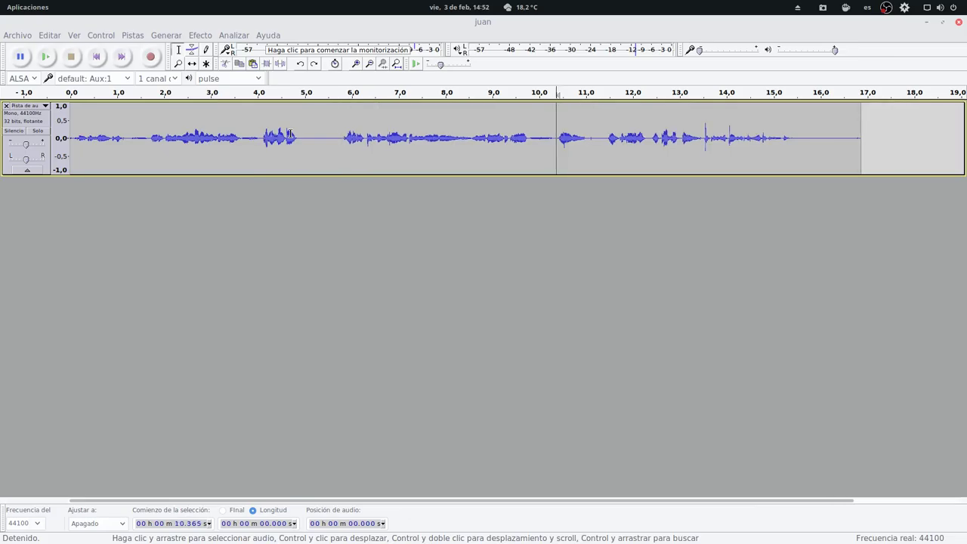
pyautogui.hotkey('ctrl', 'z')
pyautogui.click(415, 290)
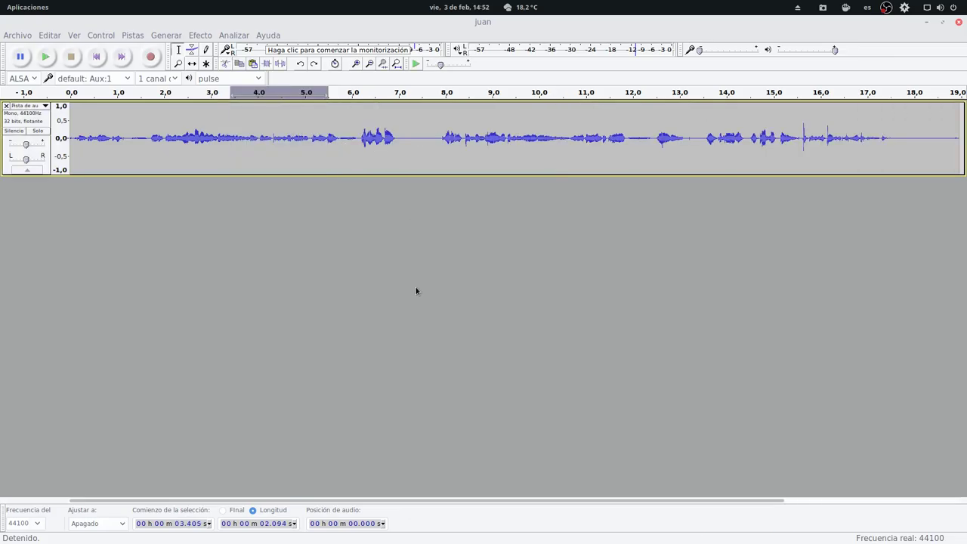